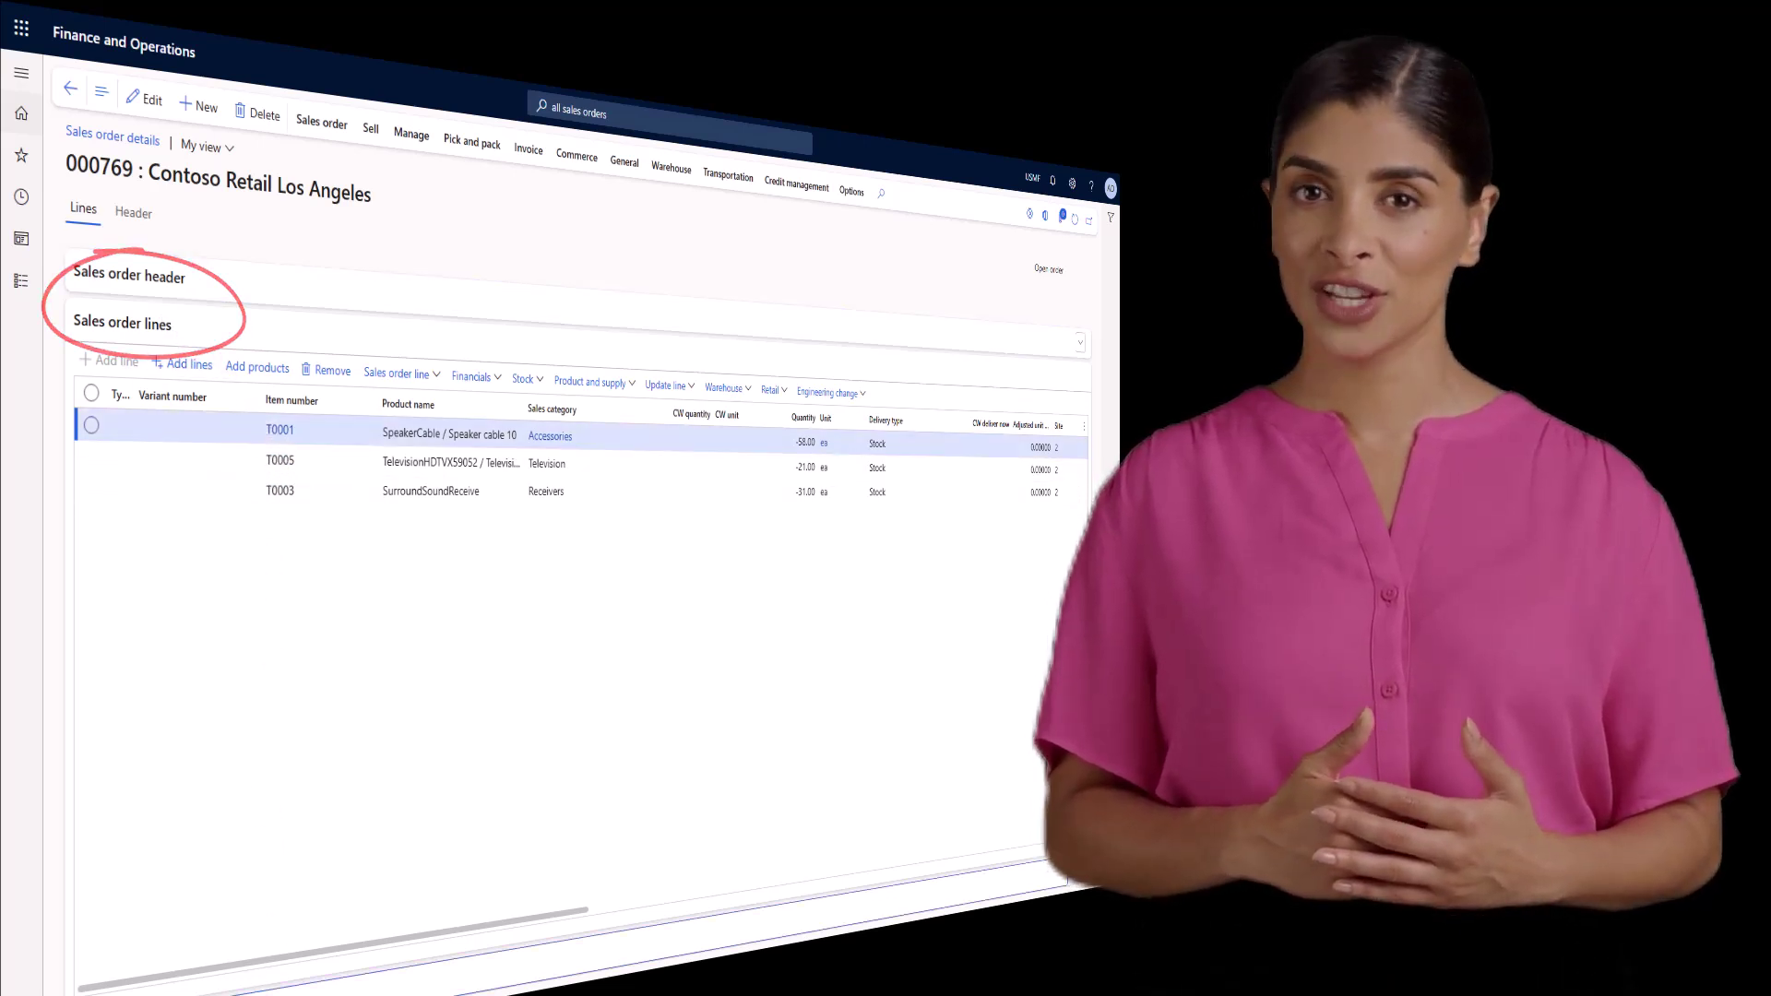
Expand the line details section beneath the Contoso Retail Los Angeles sales order's lines.
left_click(266, 959)
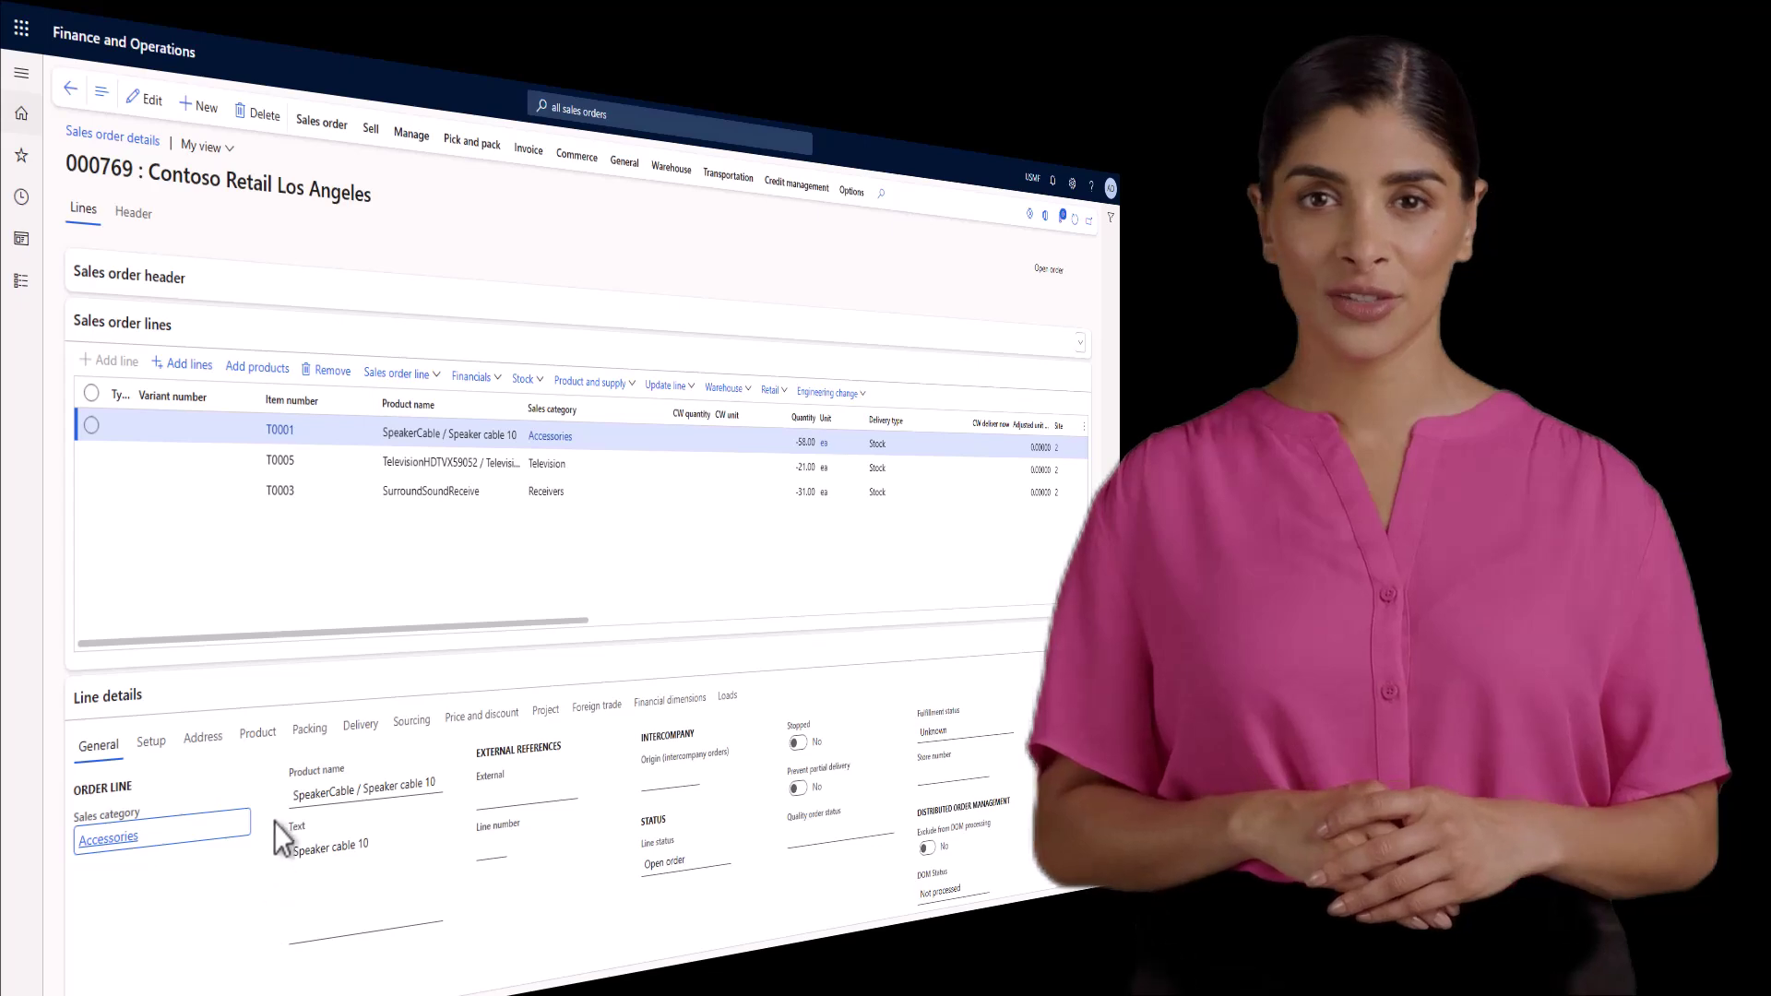
left_click(396, 490)
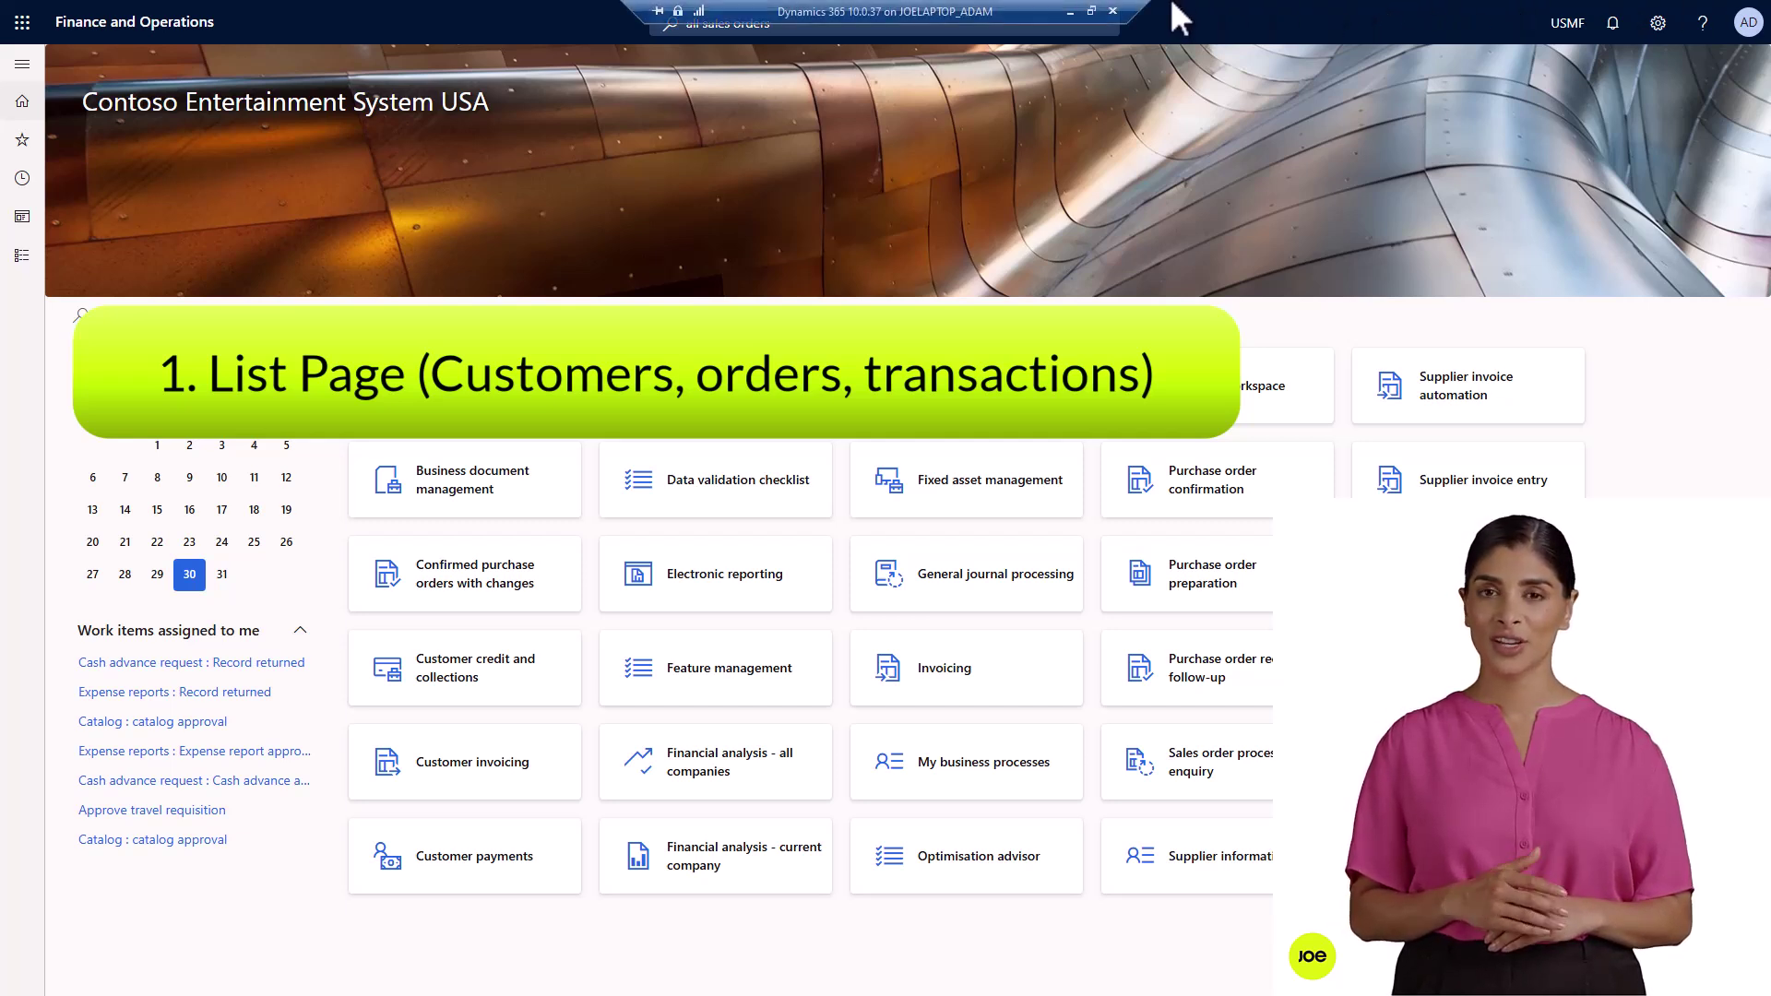
Search for "all customers" and open the All customers list page.
left_click(783, 26)
type("all customer")
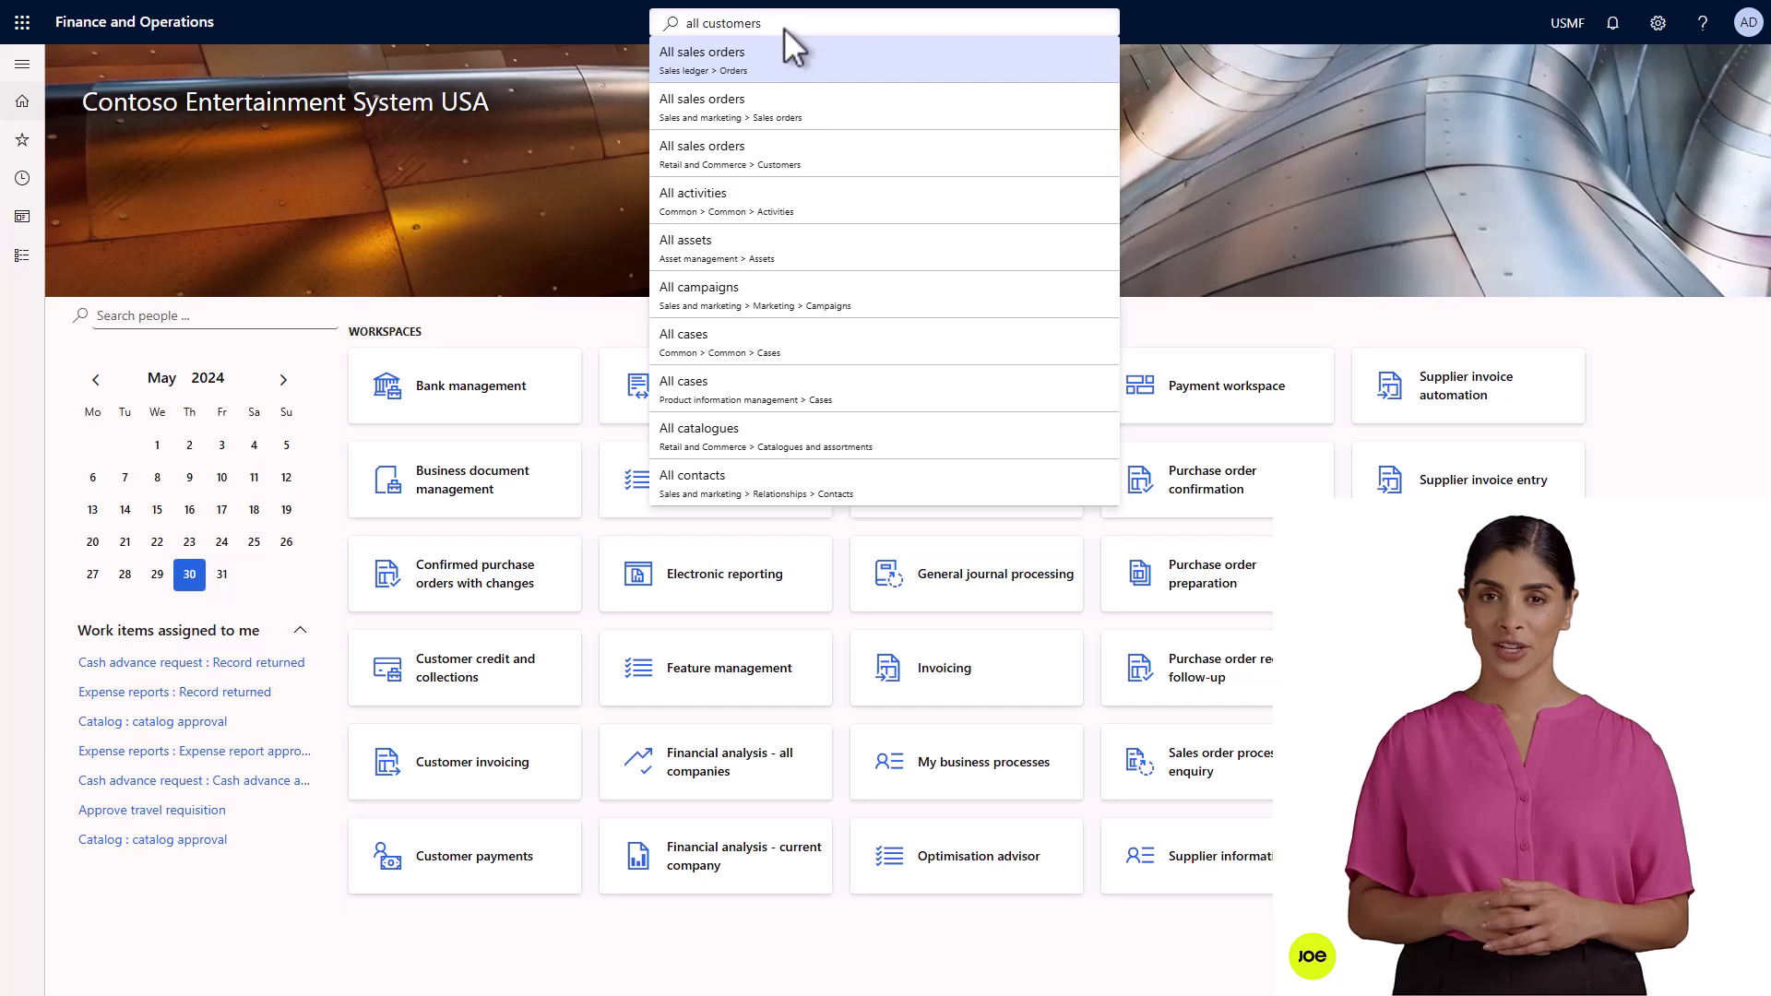
left_click(780, 65)
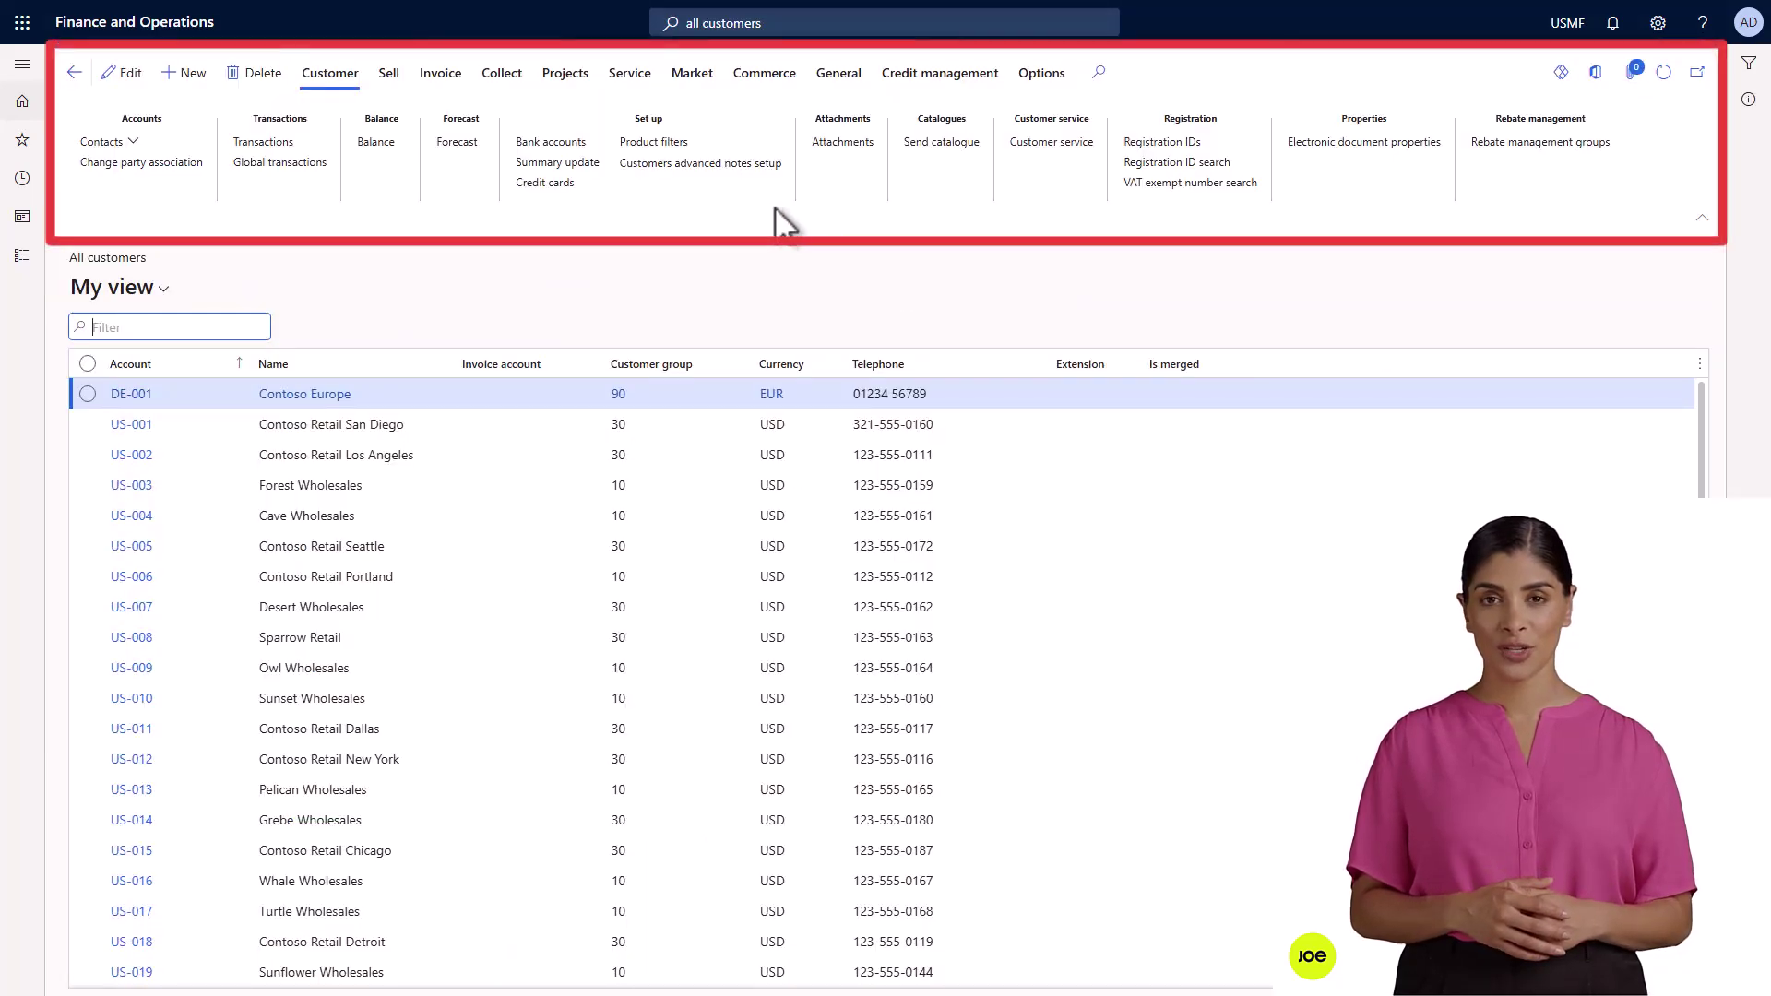
Review the Sell, Invoice and Customer actions available on the customer list page.
left_click(389, 73)
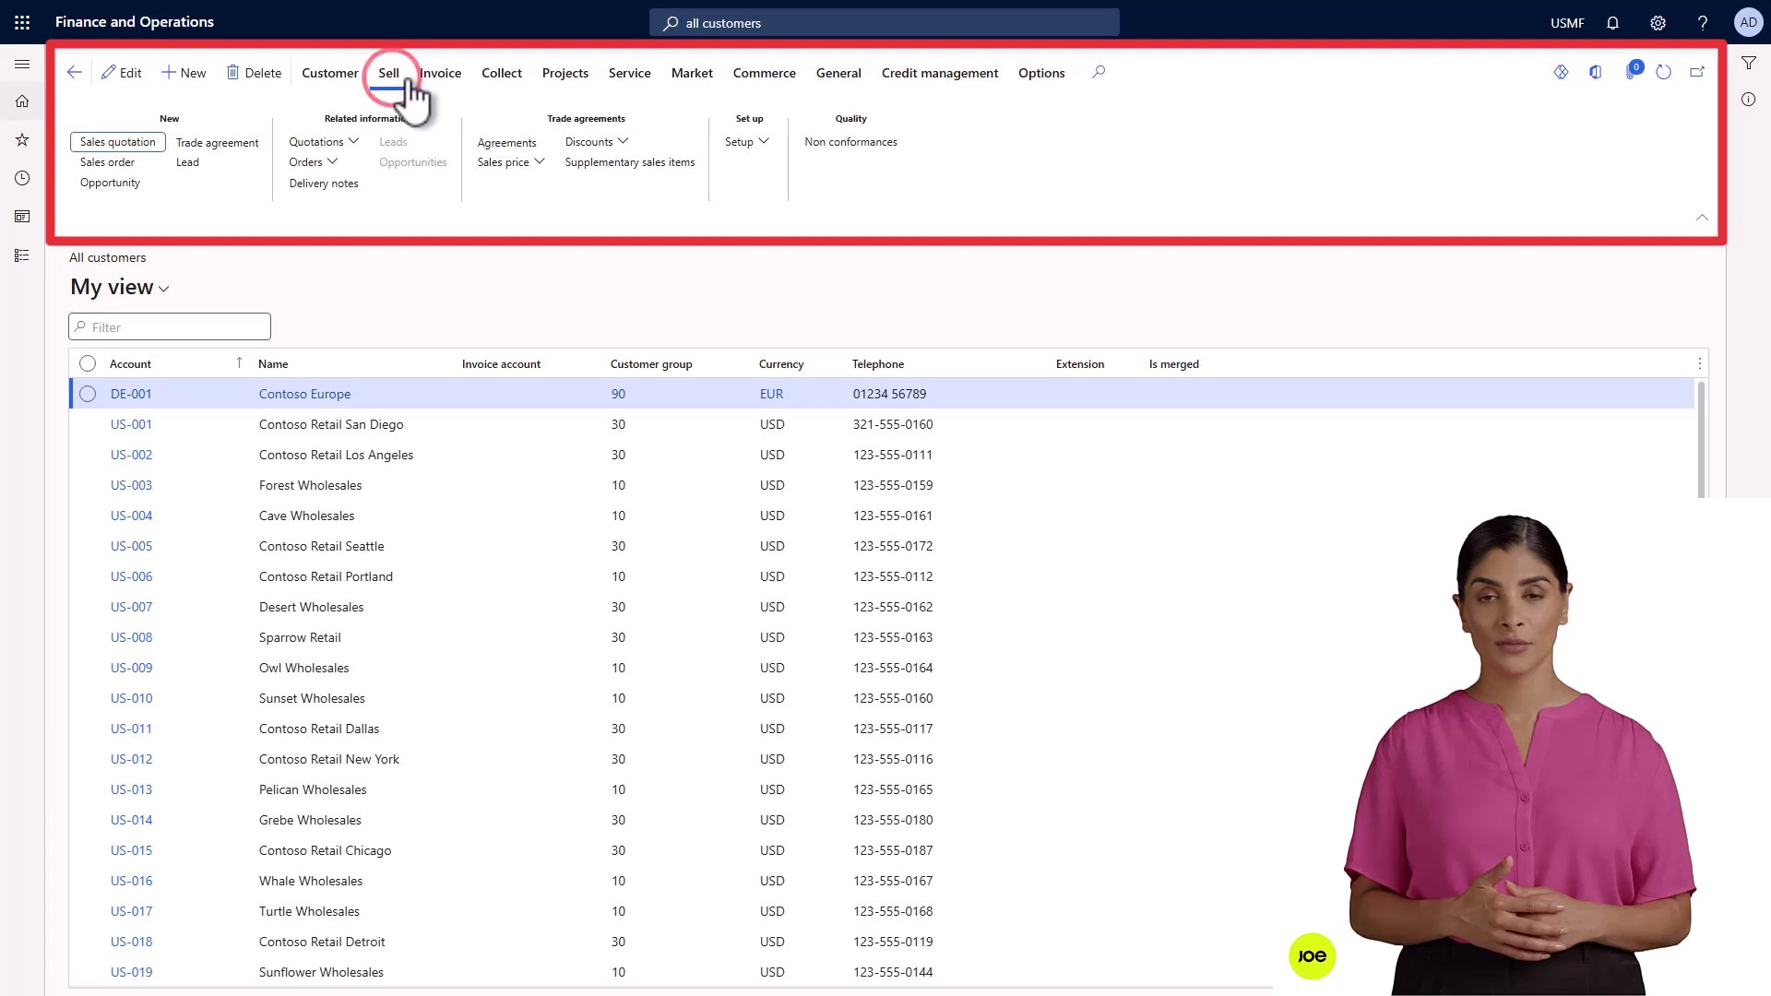
left_click(442, 83)
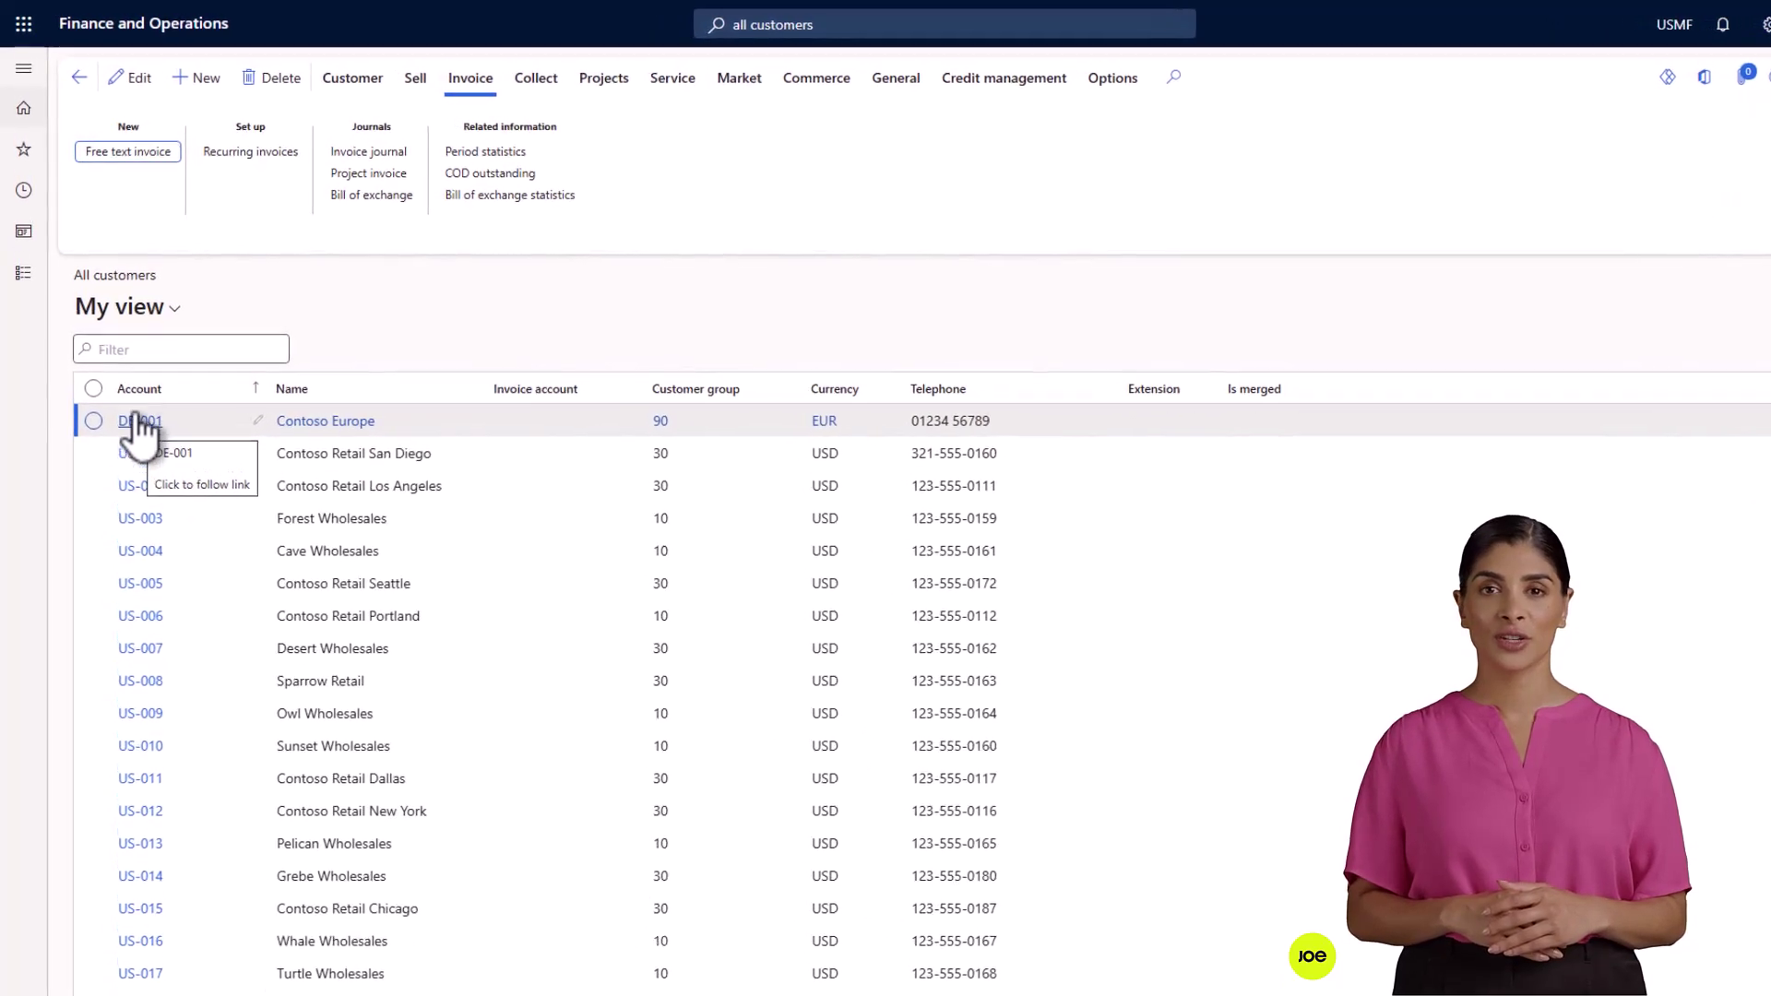
left_click(371, 83)
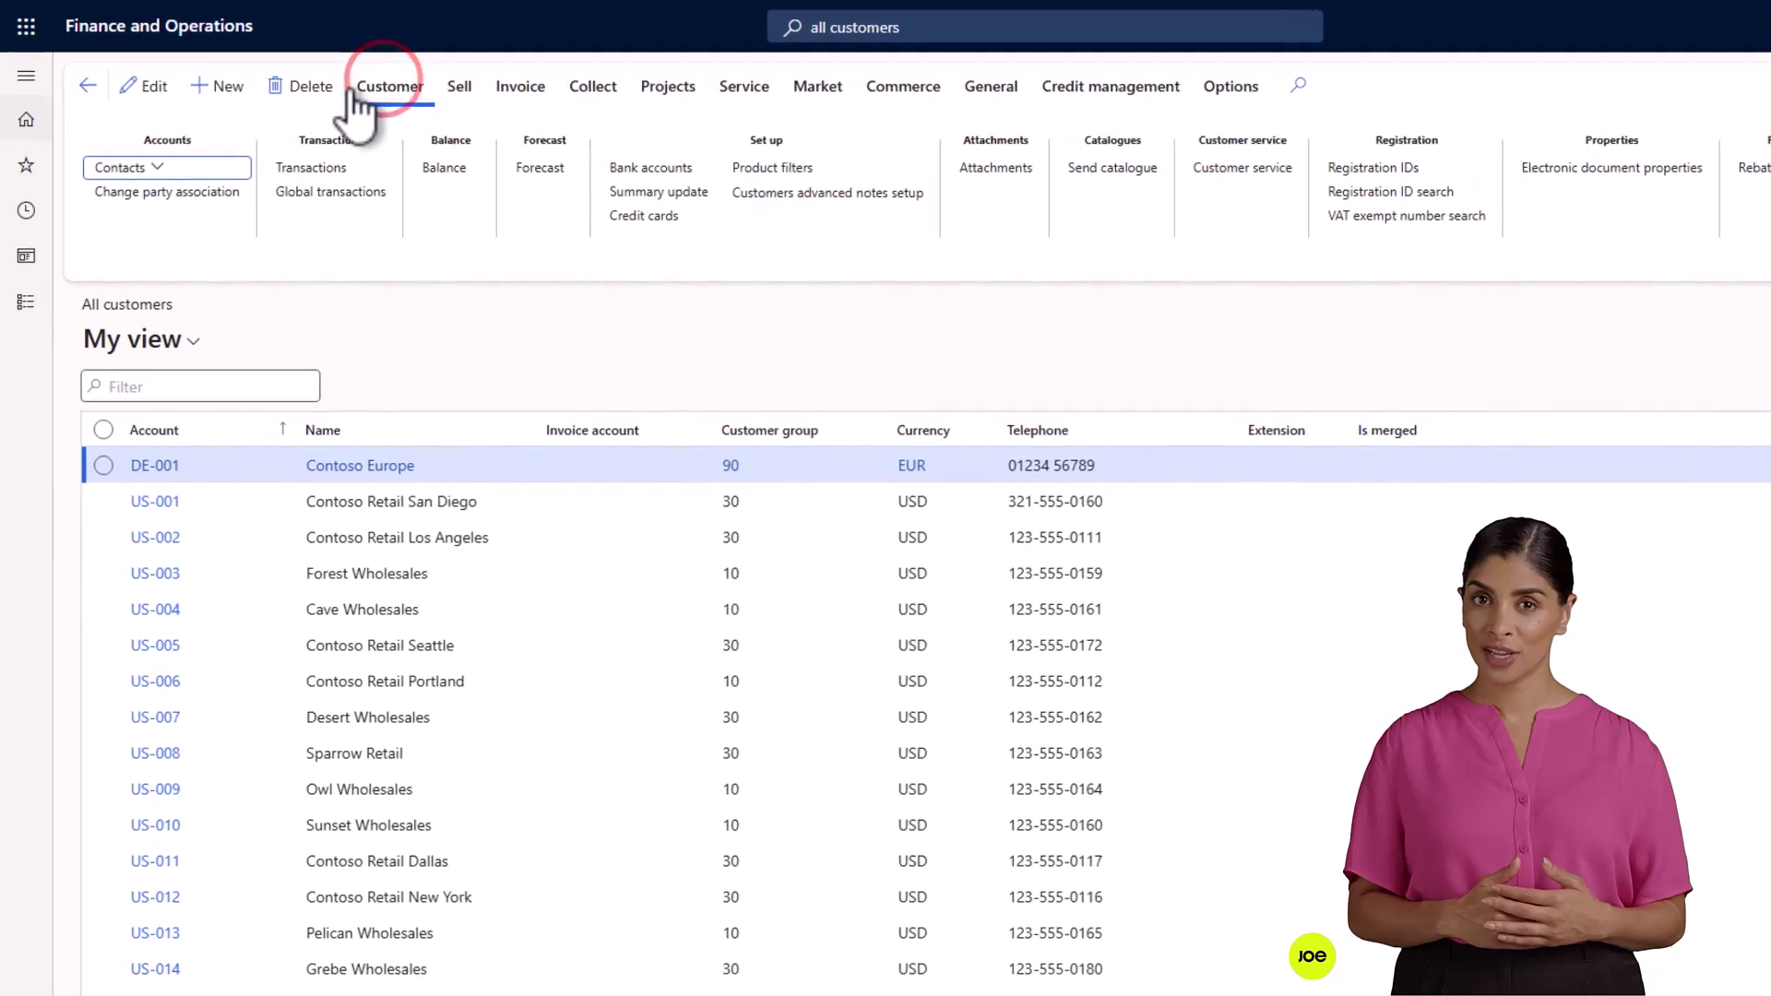
View the customer transactions of Contoso Europe and return to the All customers list.
left_click(290, 154)
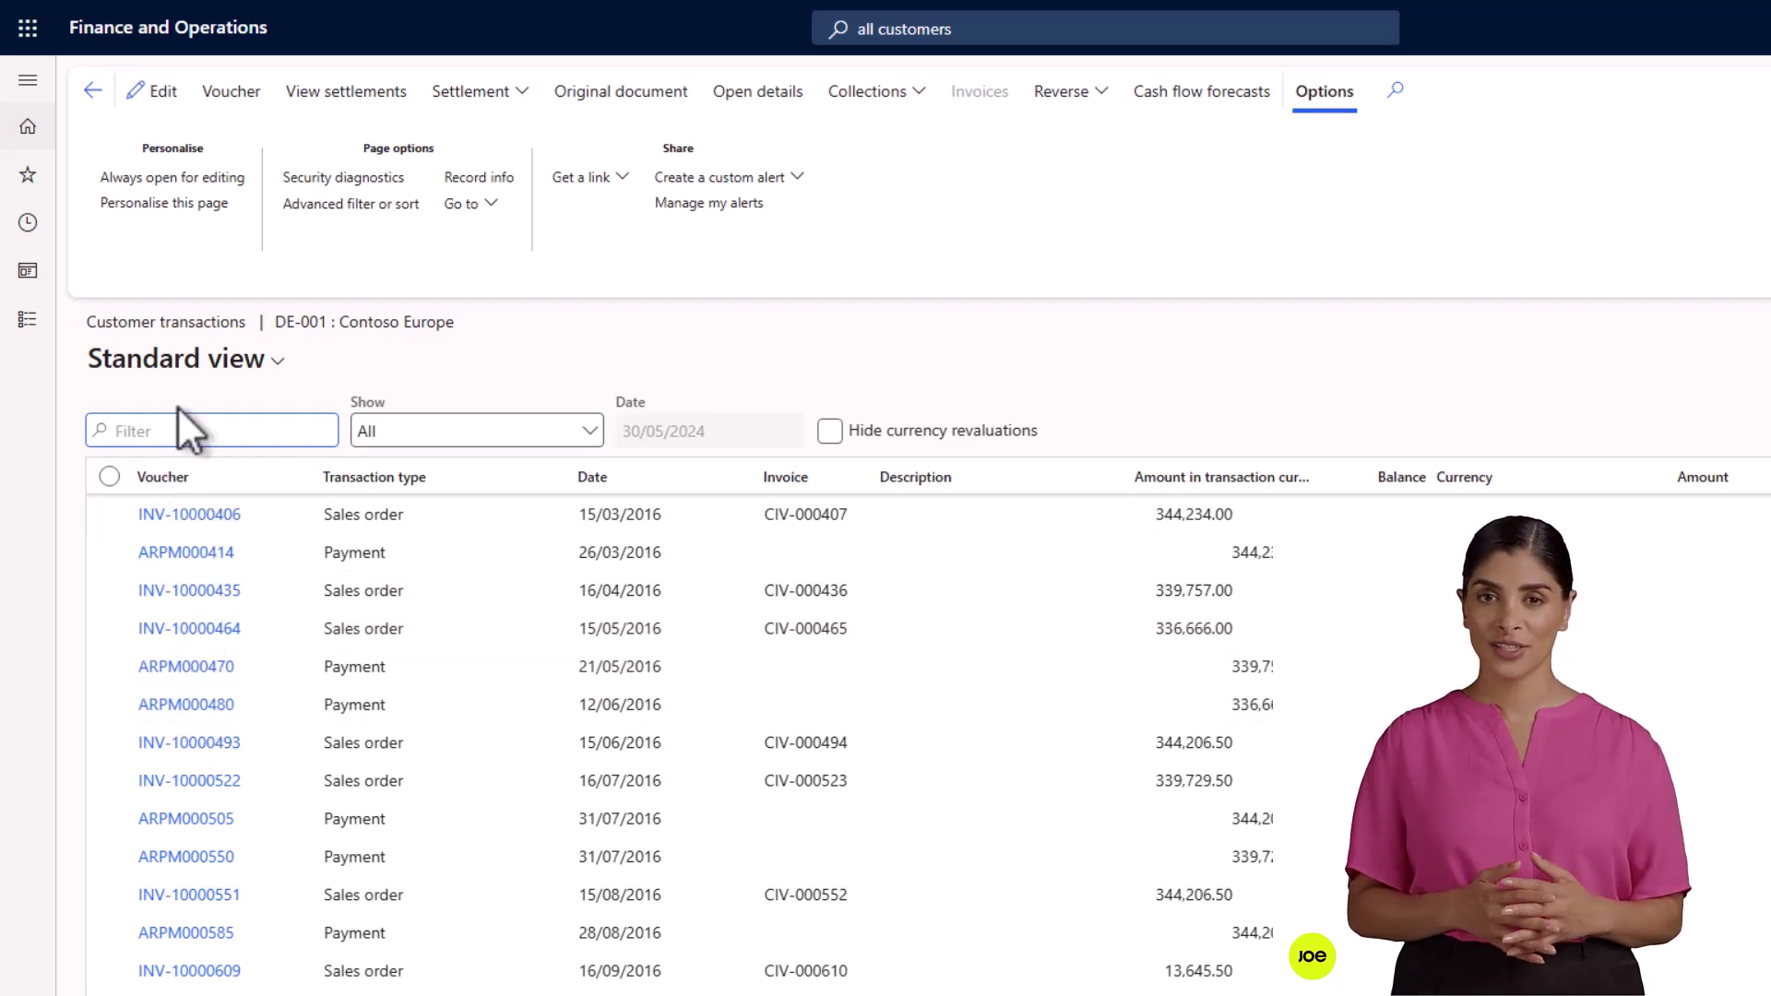
left_click(92, 92)
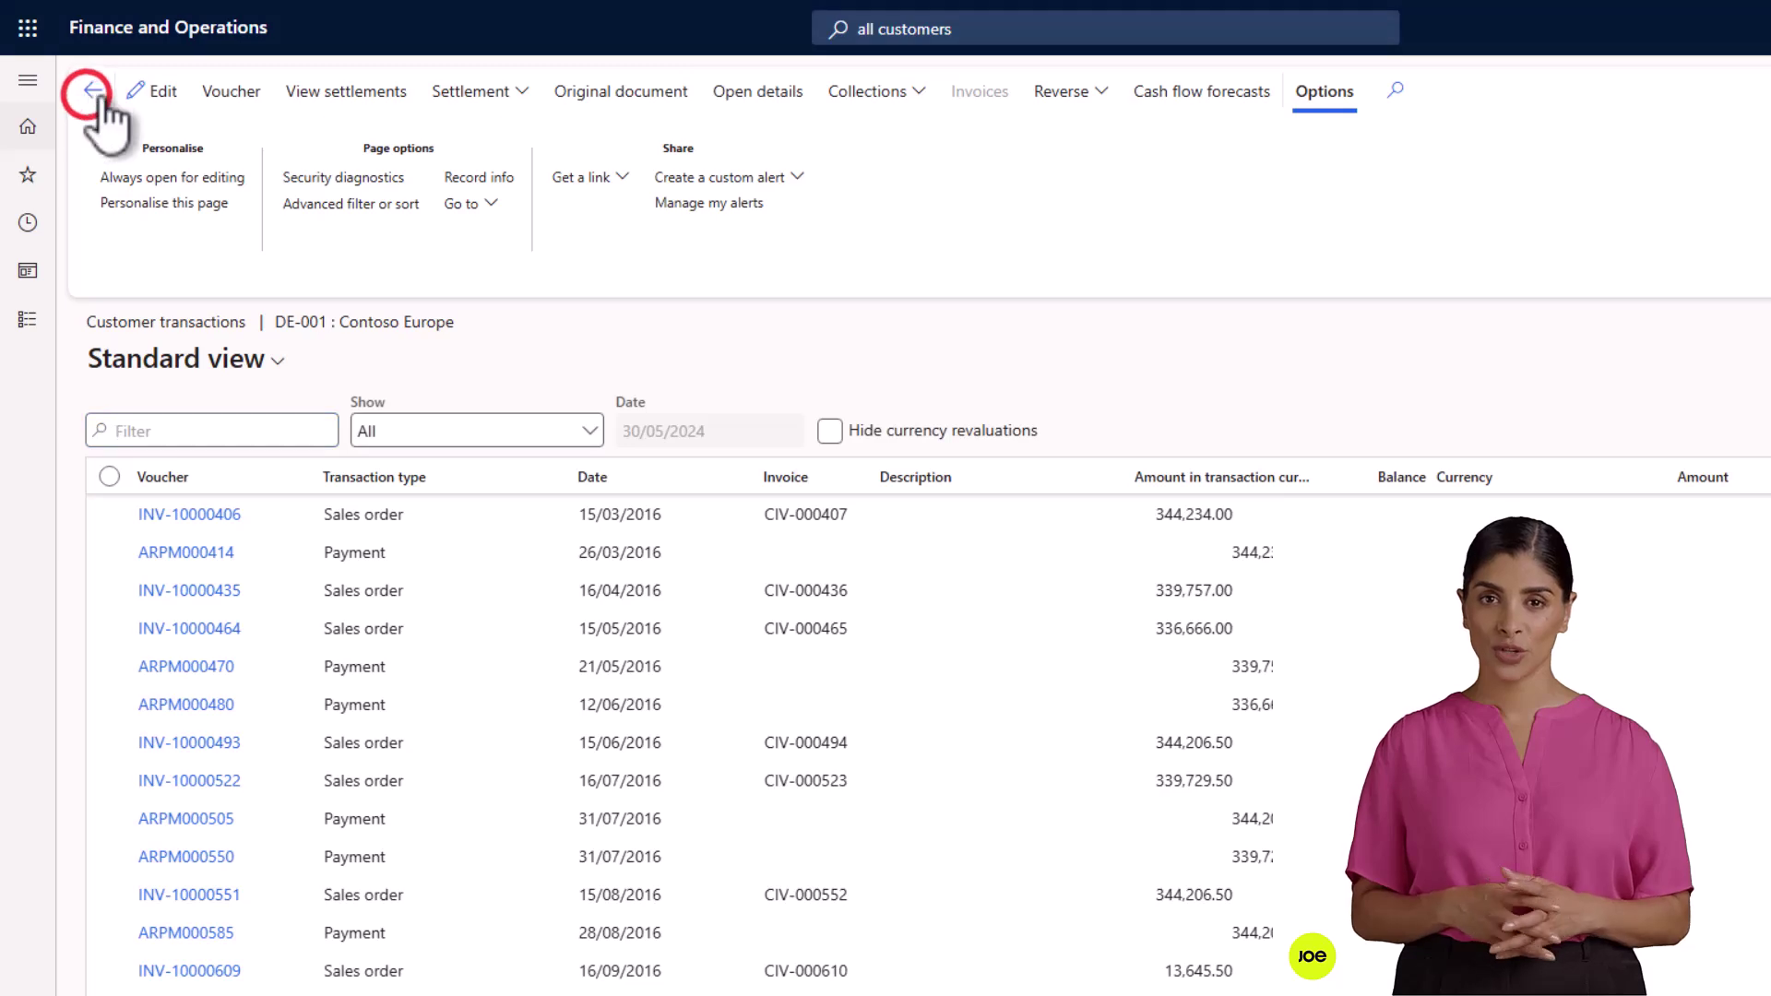
left_click(972, 26)
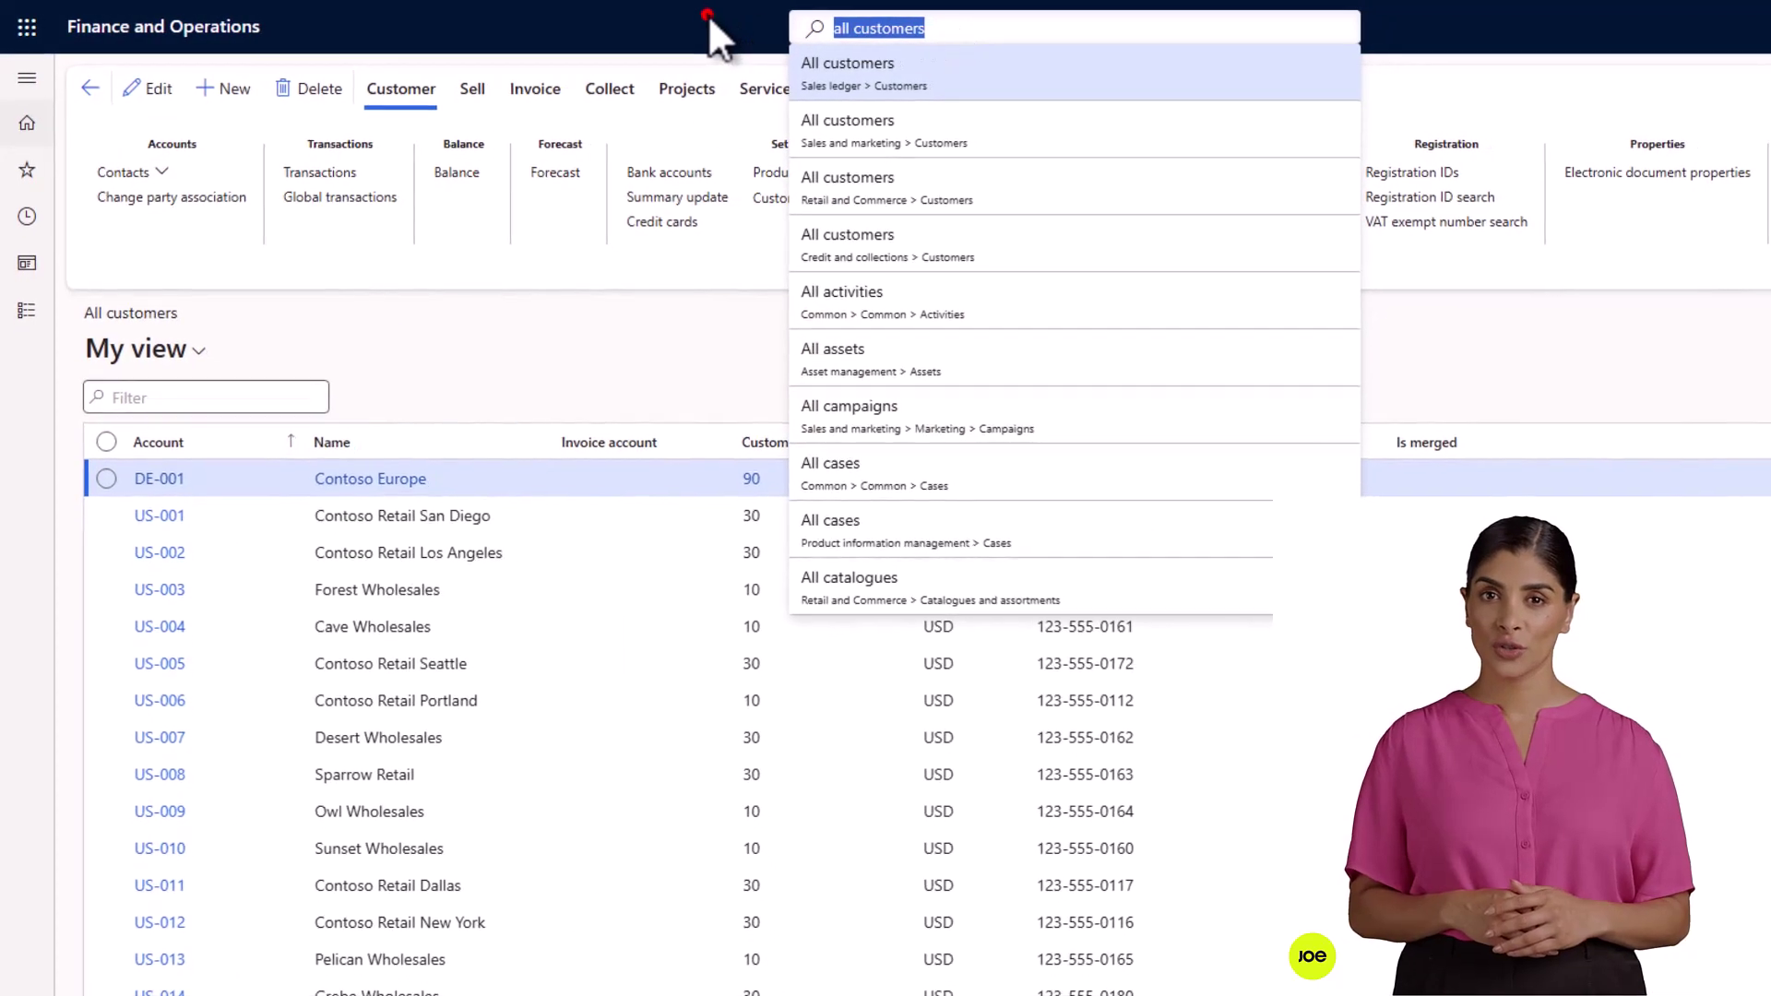
left_click(707, 17)
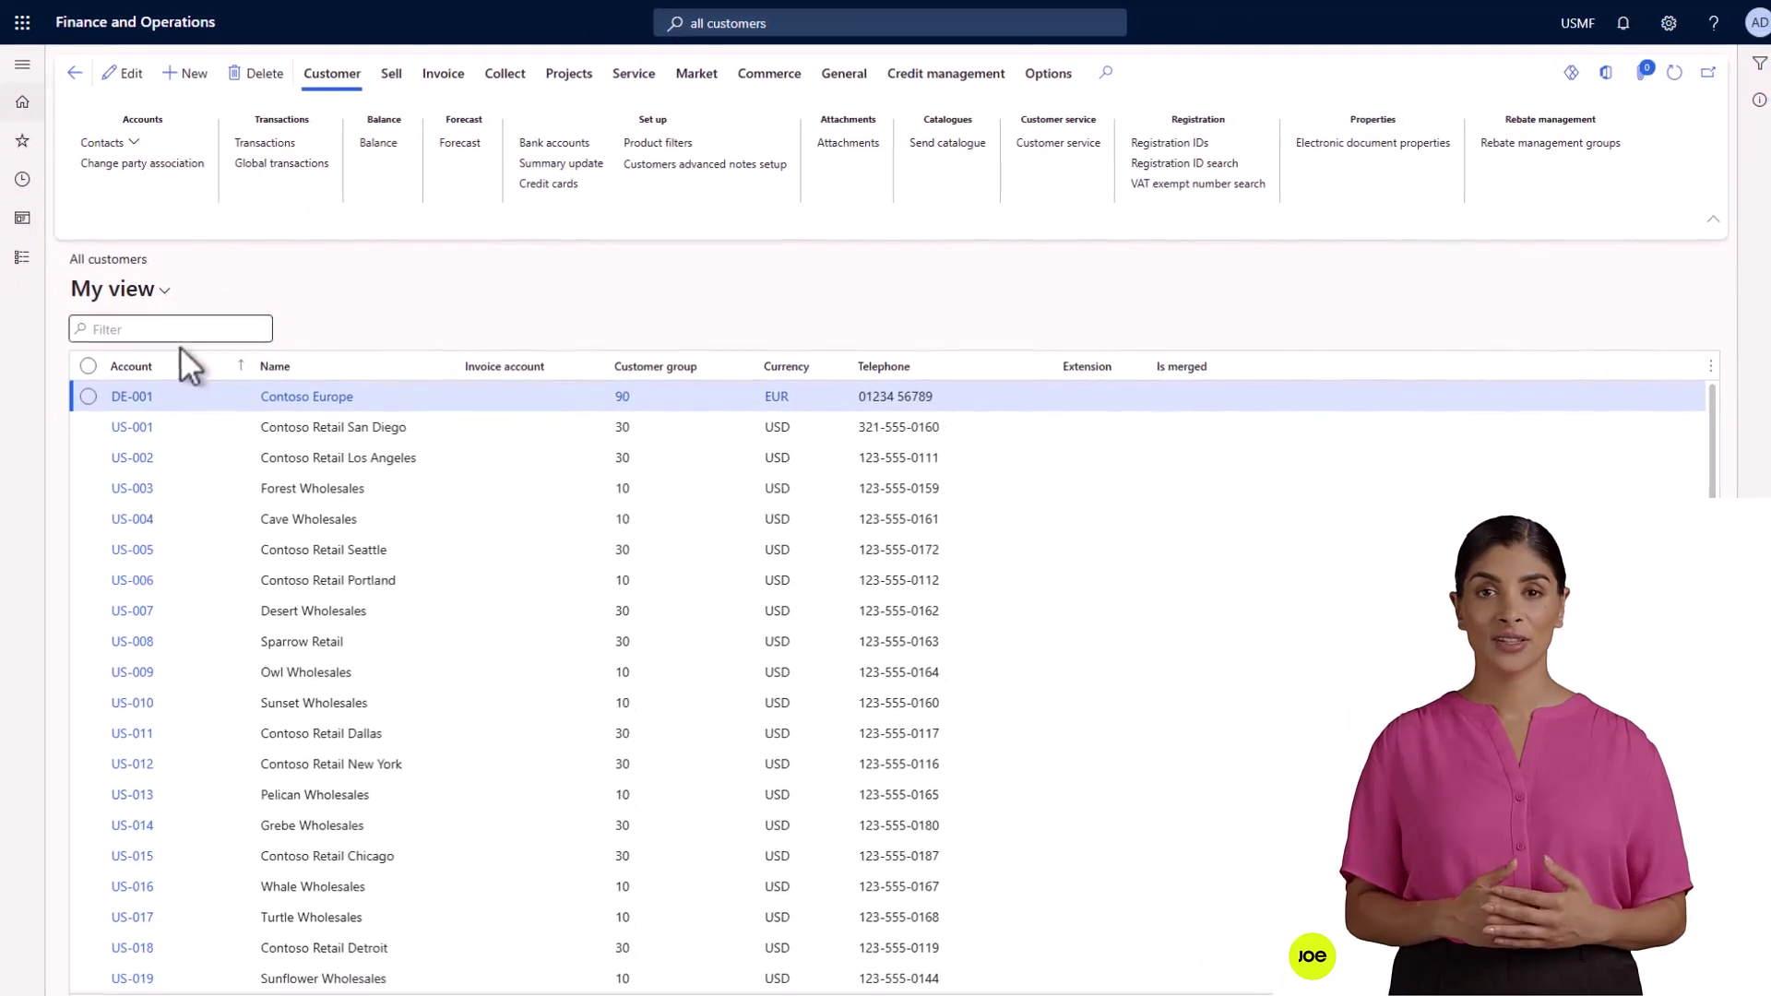
Open the Contoso Europe customer record and check its Sell and Customer actions.
left_click(131, 396)
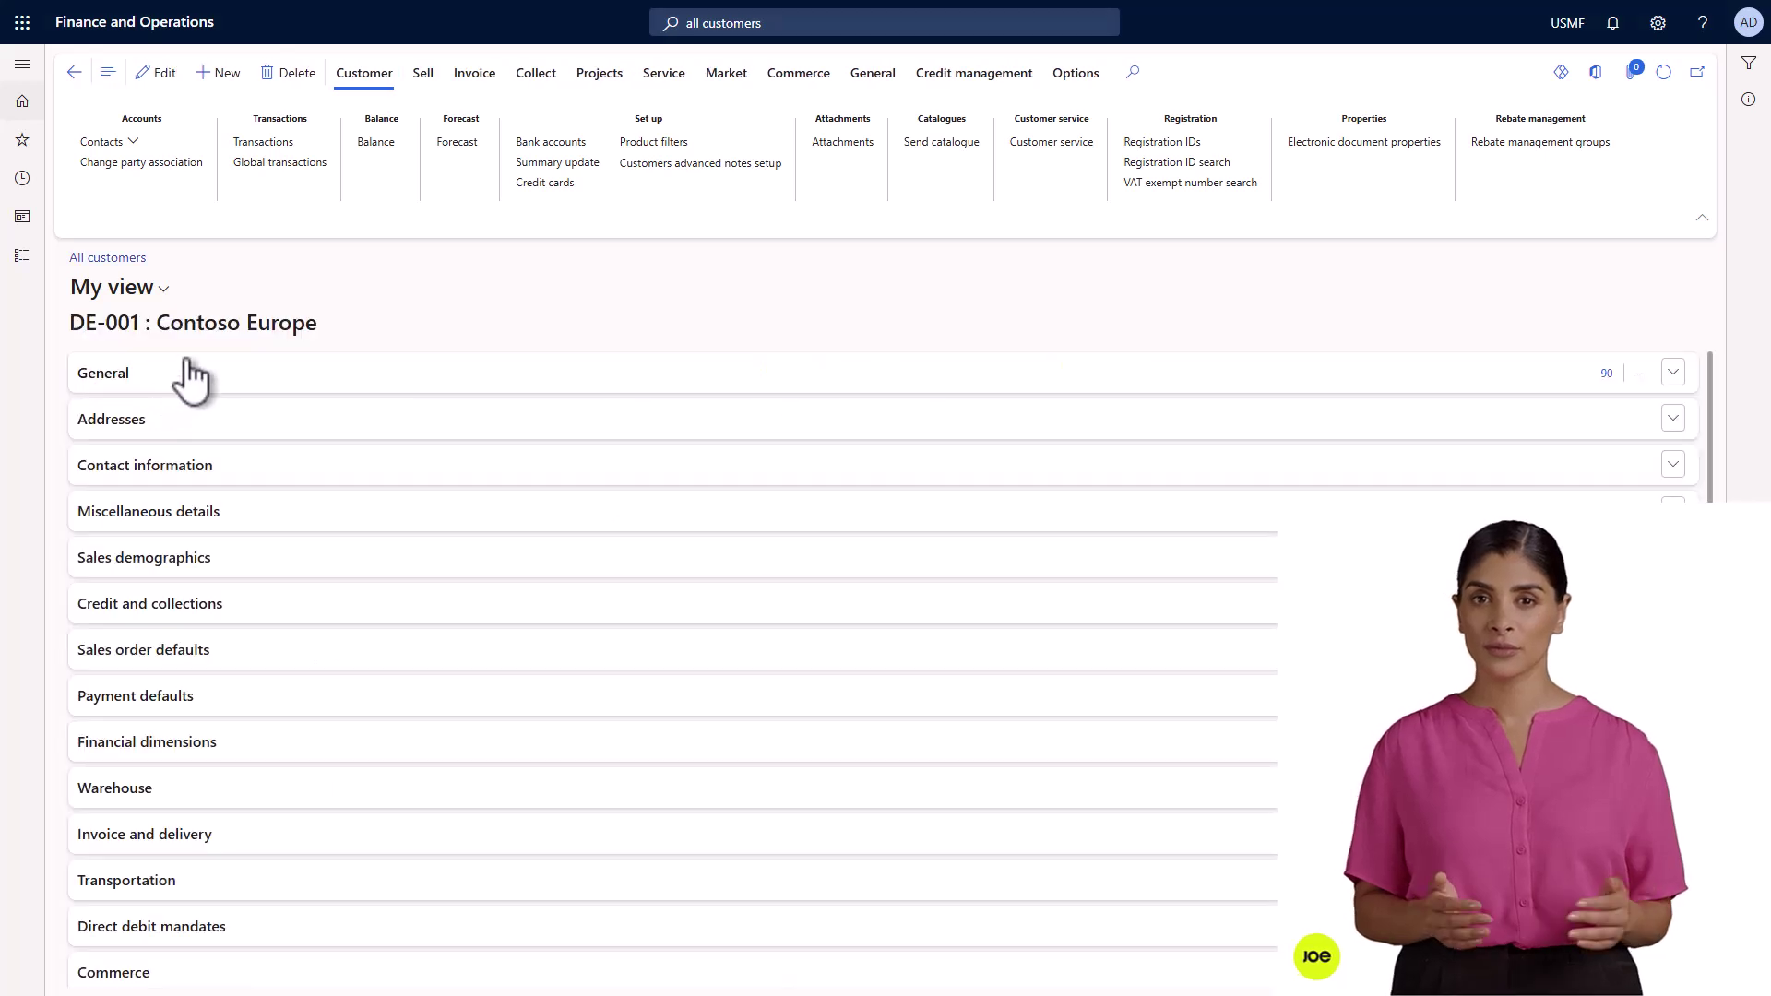
left_click(422, 76)
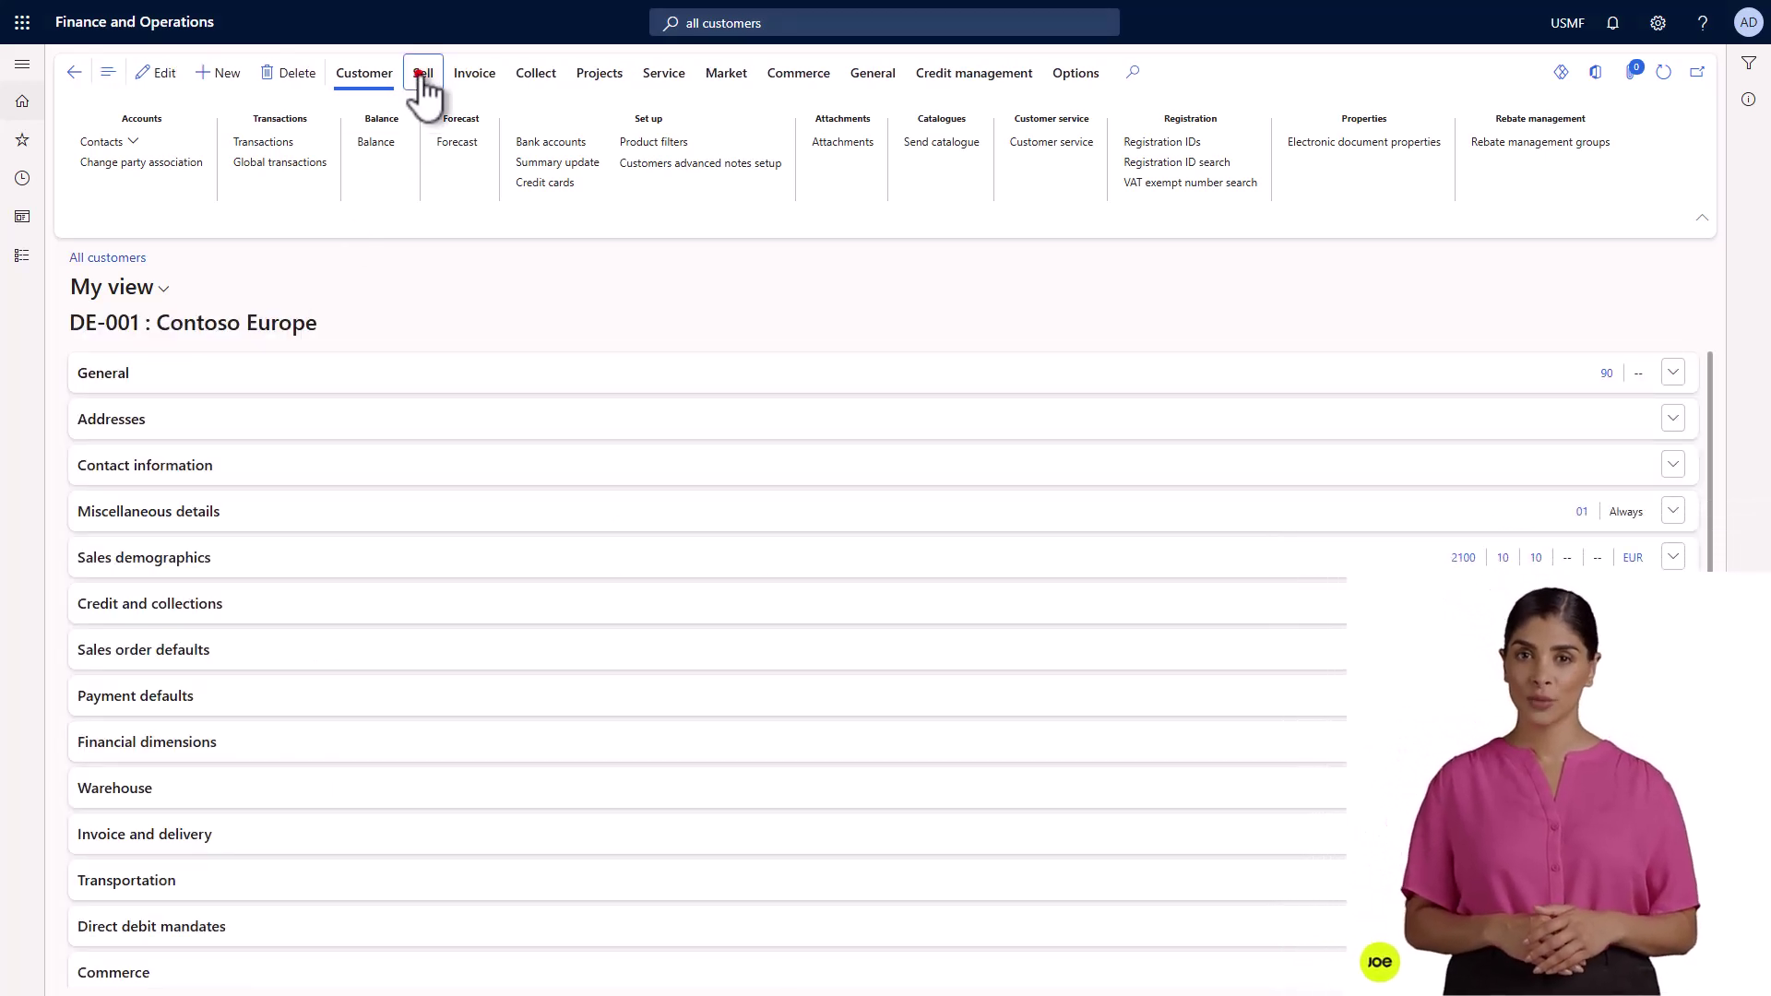
left_click(367, 72)
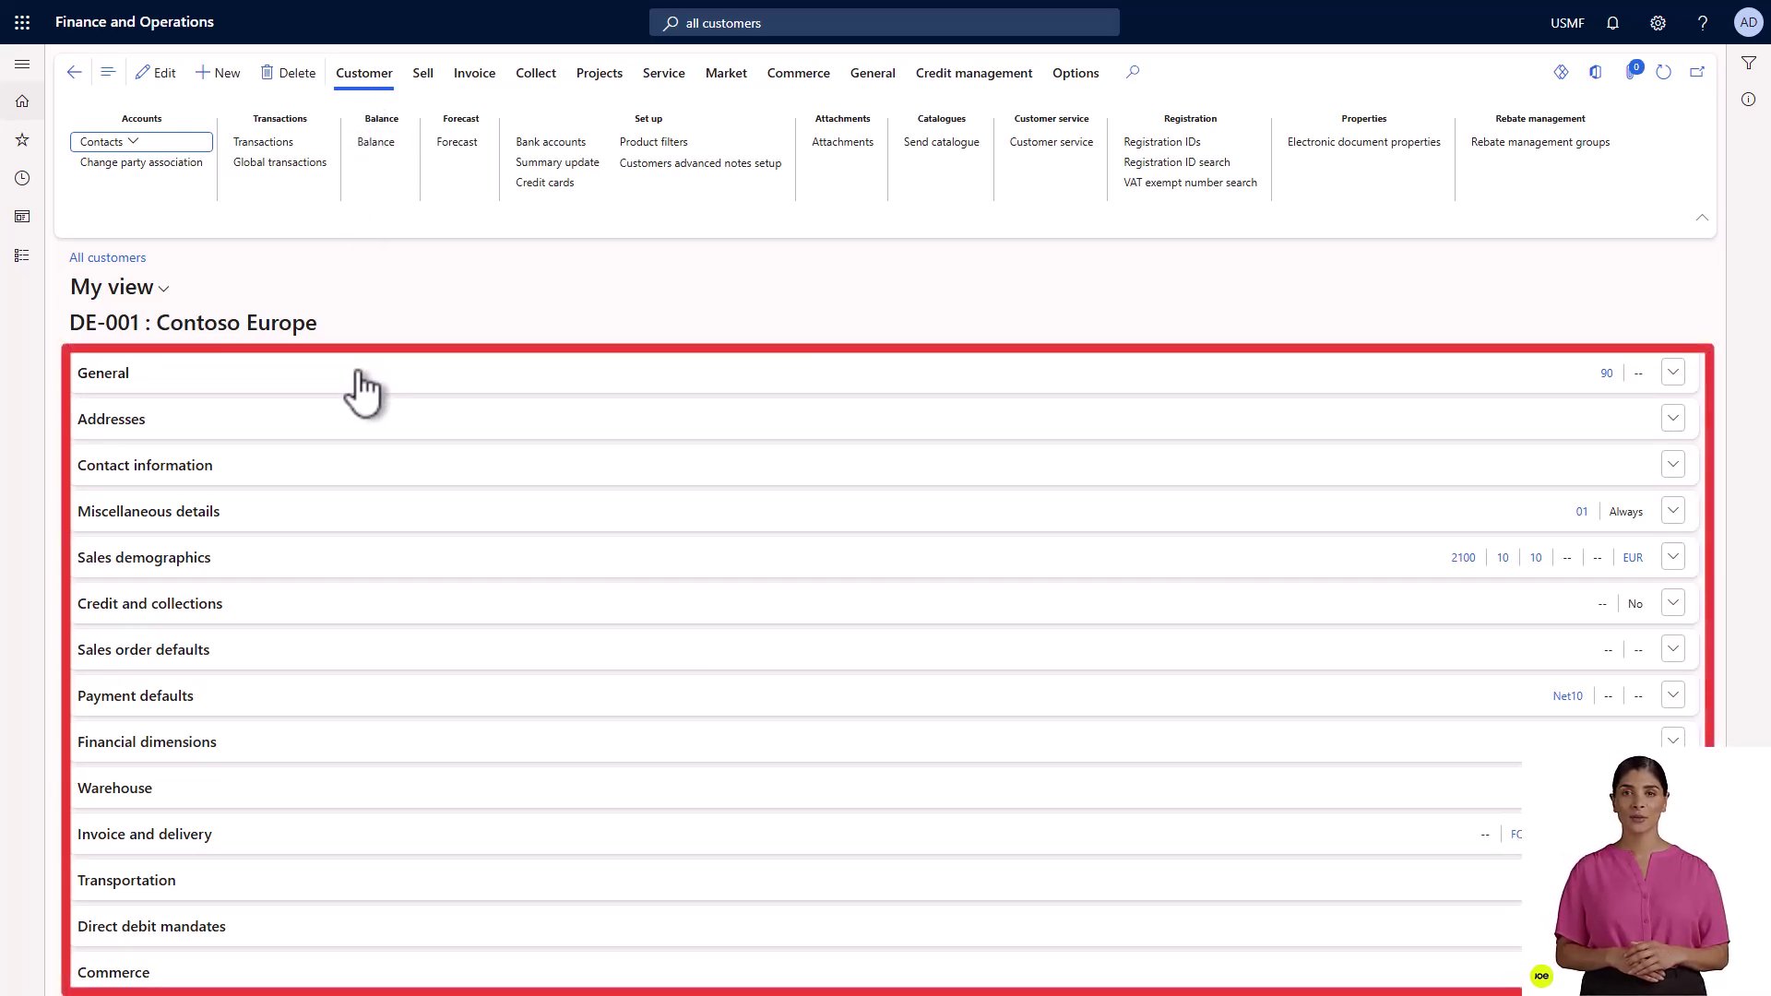
Expand and collapse the General and Addresses sections of the customer record.
left_click(1674, 374)
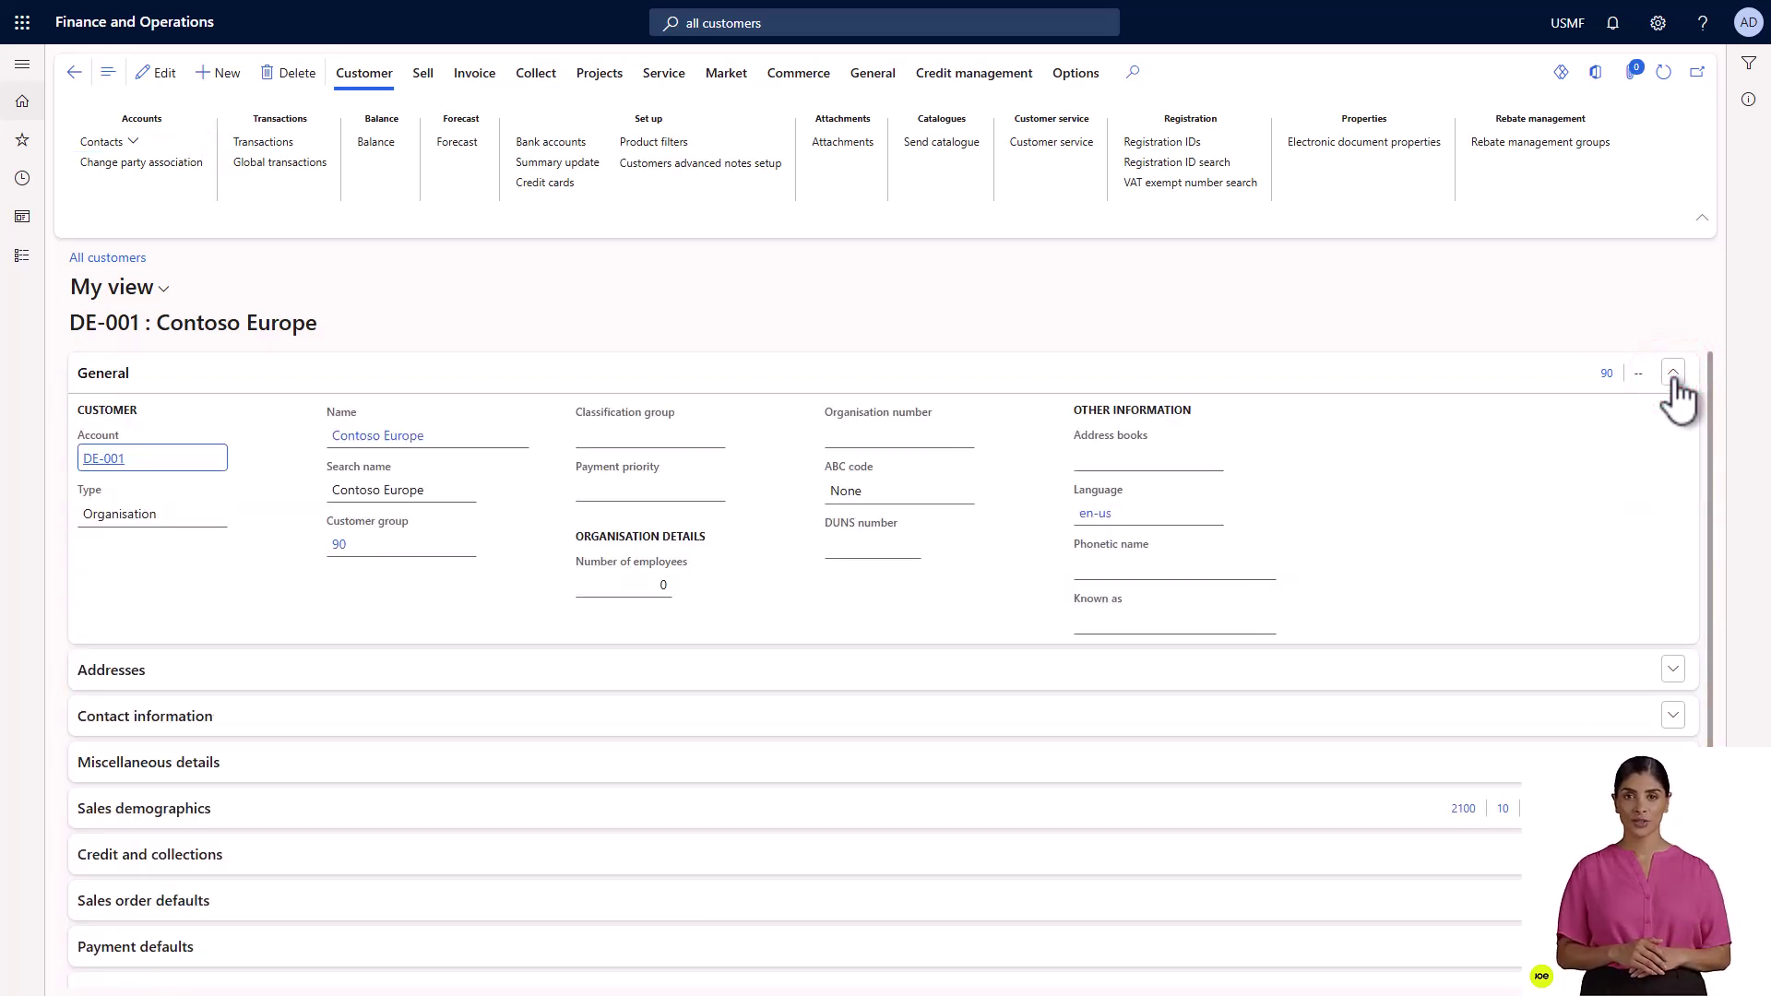
left_click(1673, 372)
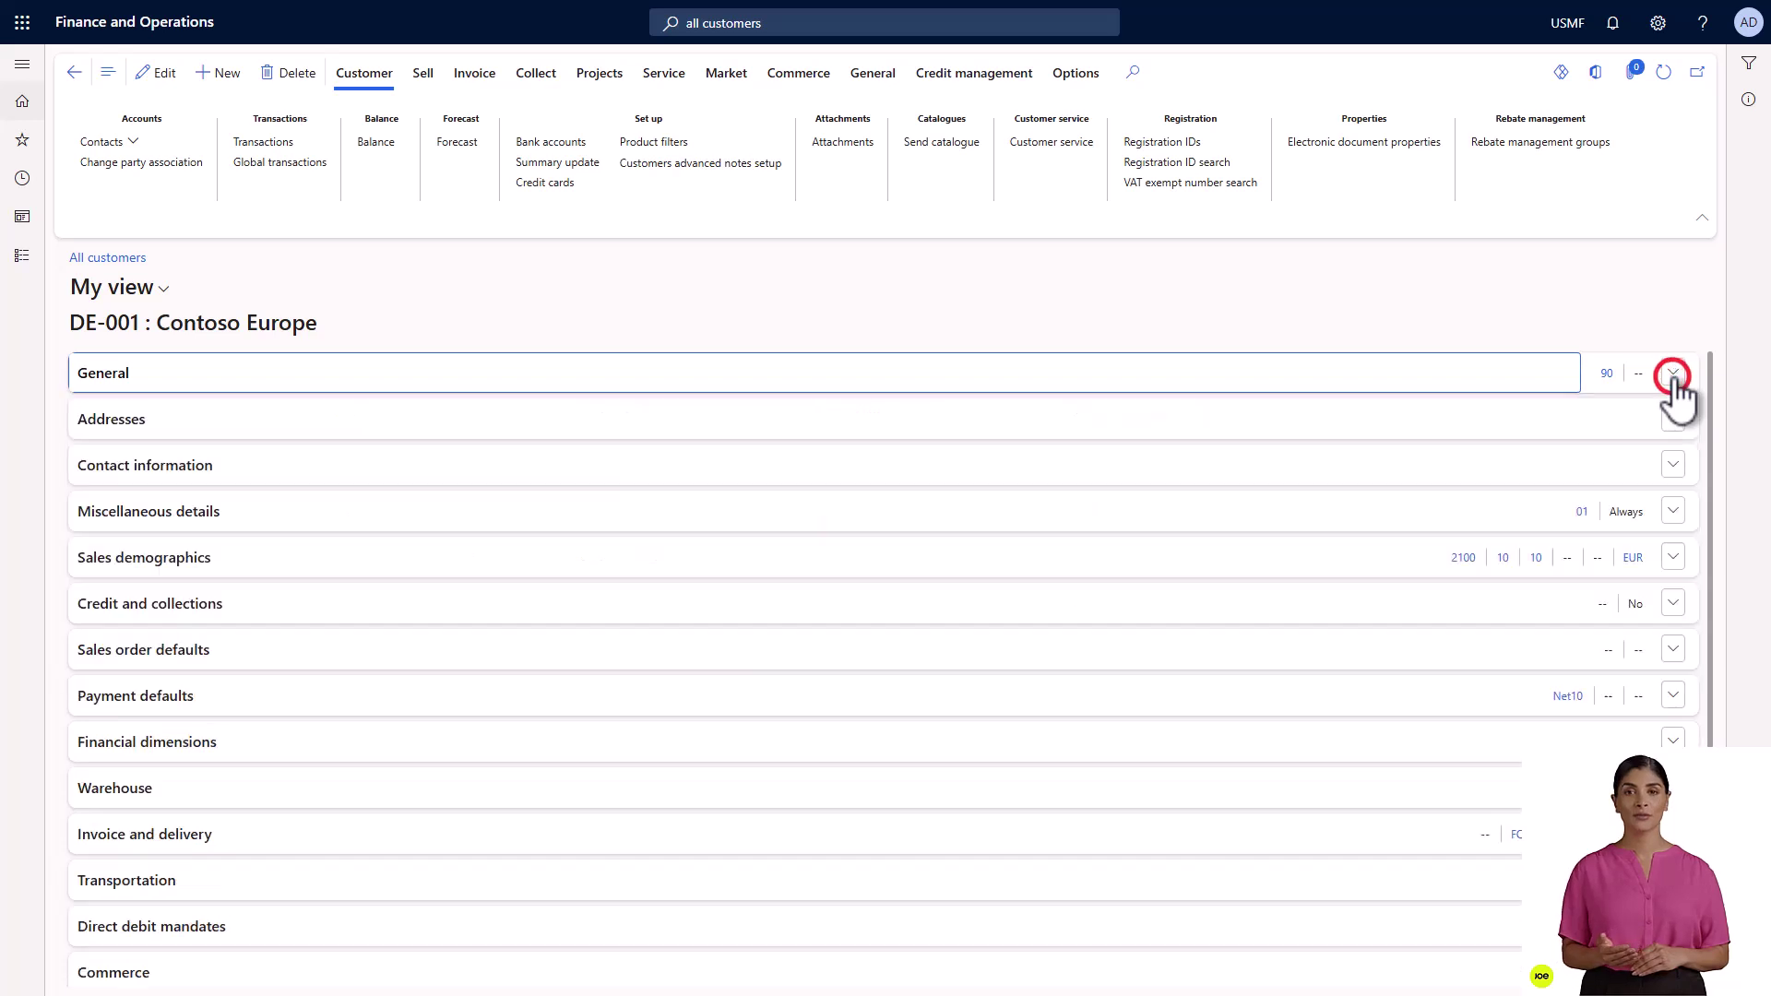
left_click(1674, 420)
left_click(1673, 420)
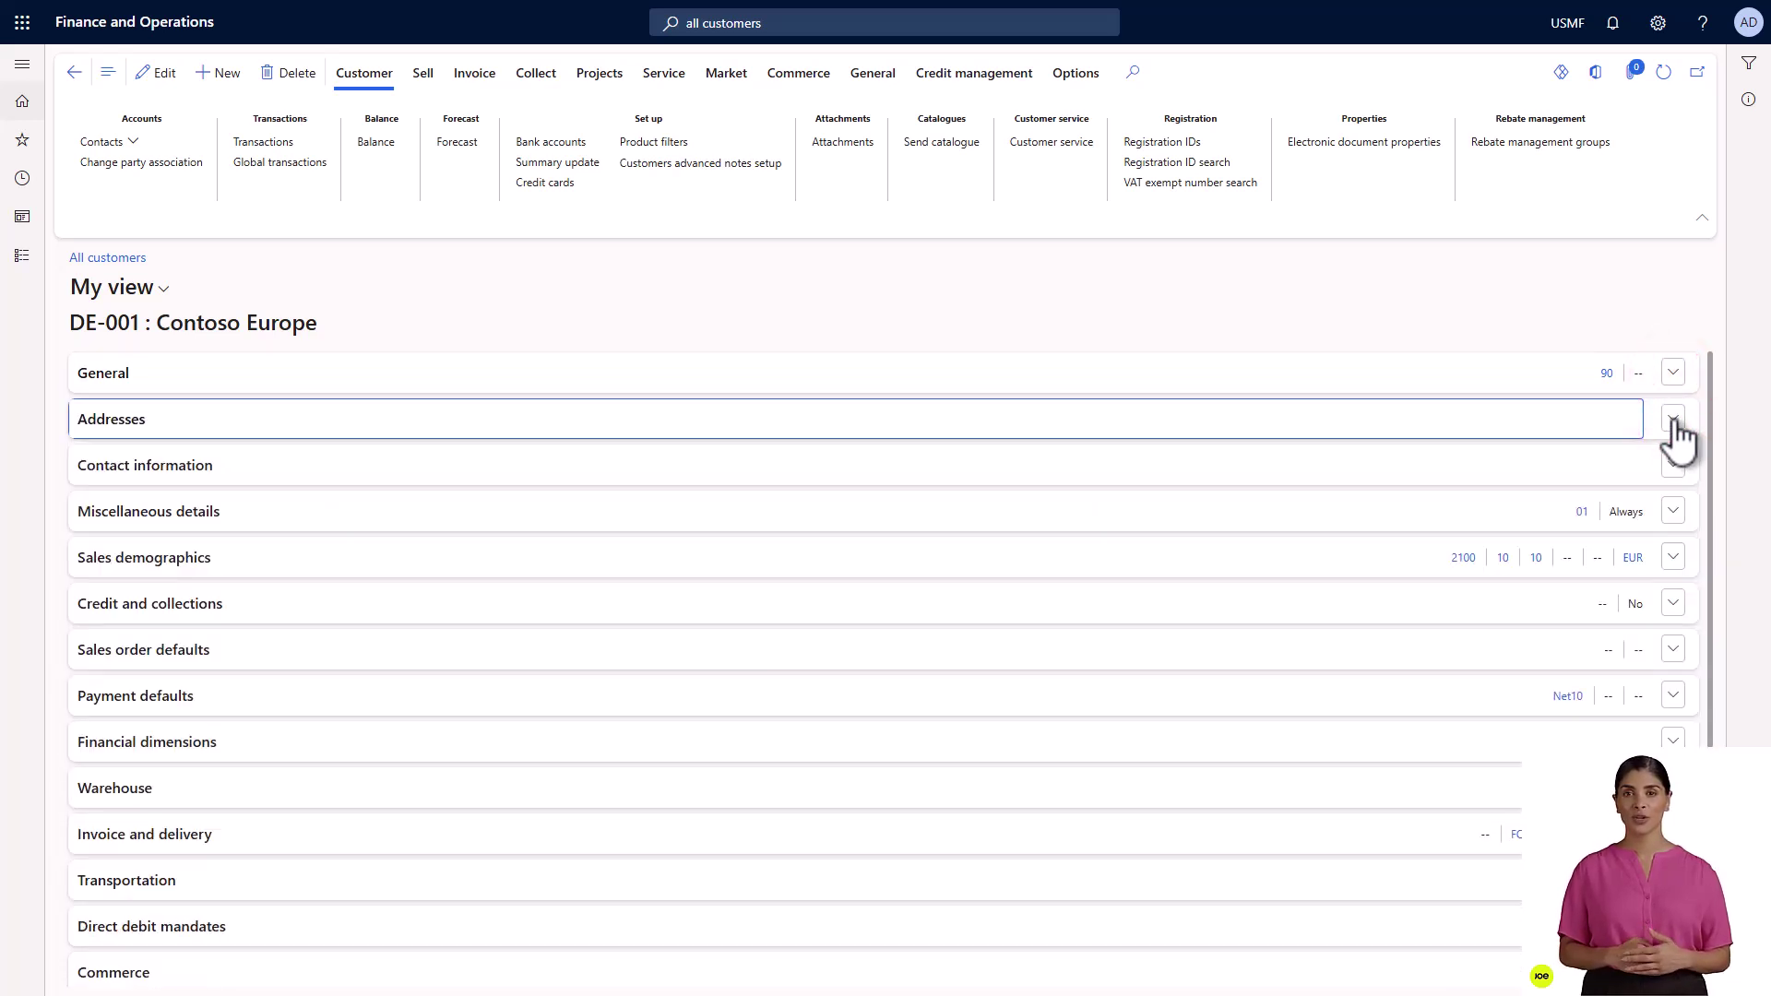
Expand the General section, return to the customer list and reopen the Contoso Europe record.
left_click(1674, 372)
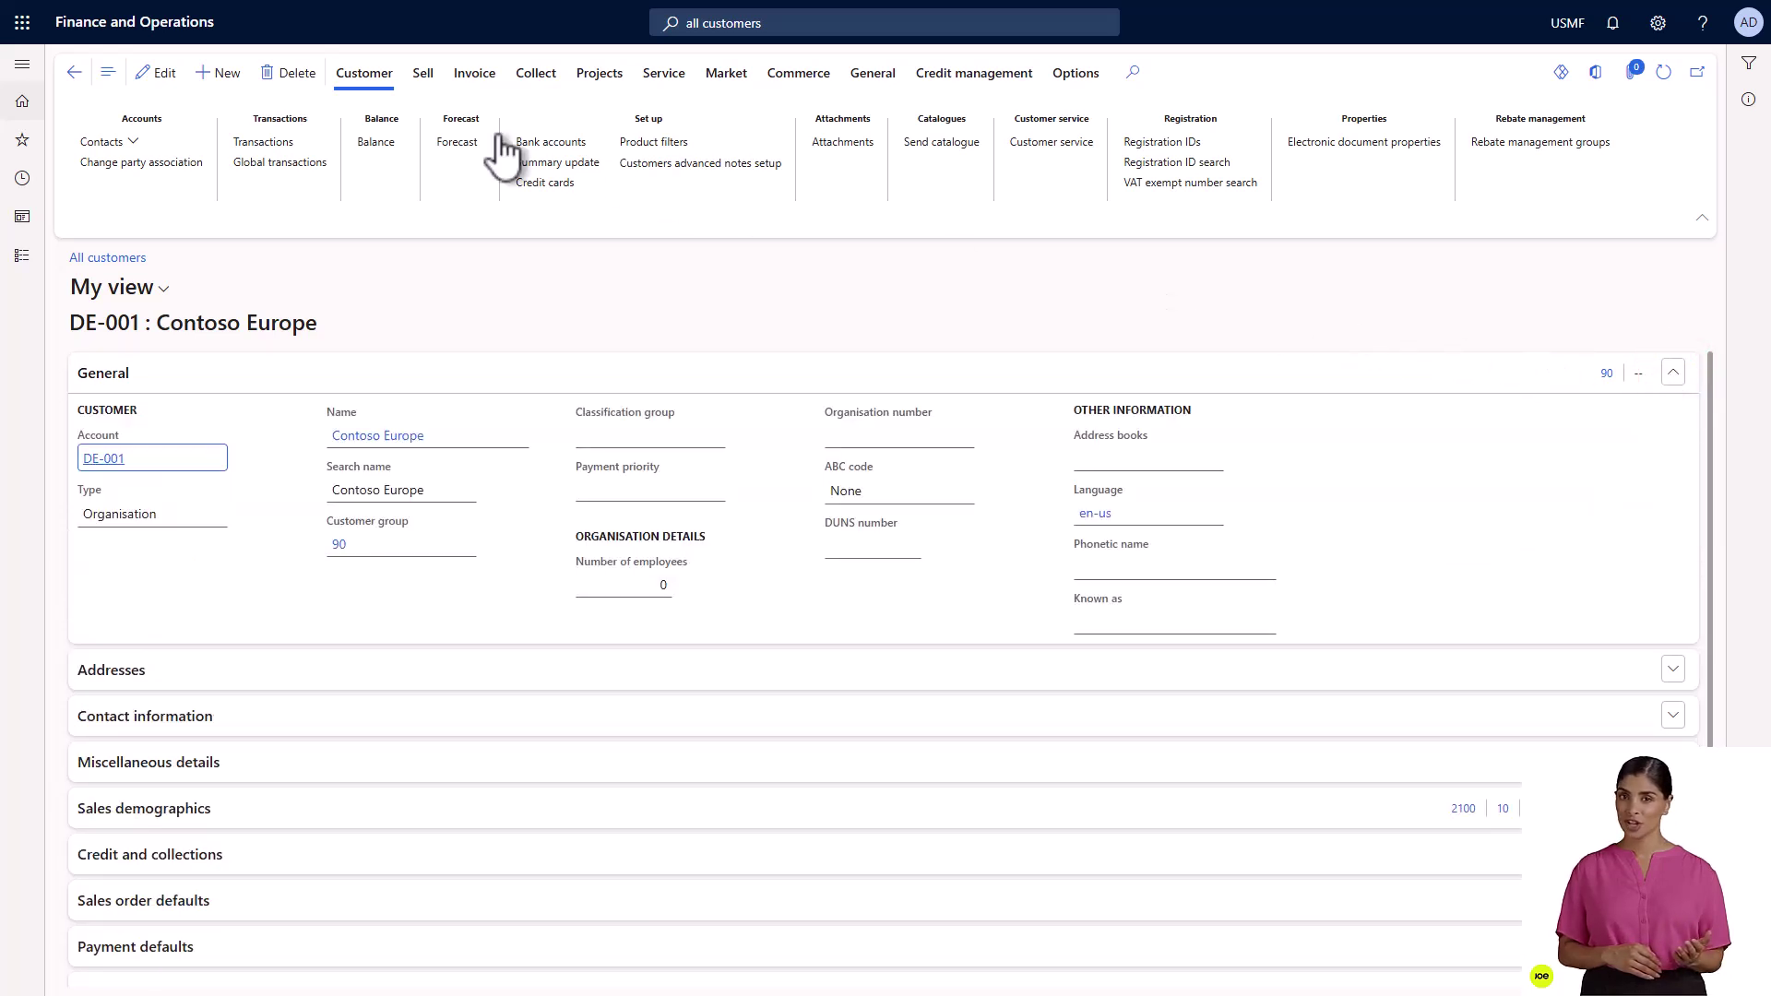
left_click(74, 74)
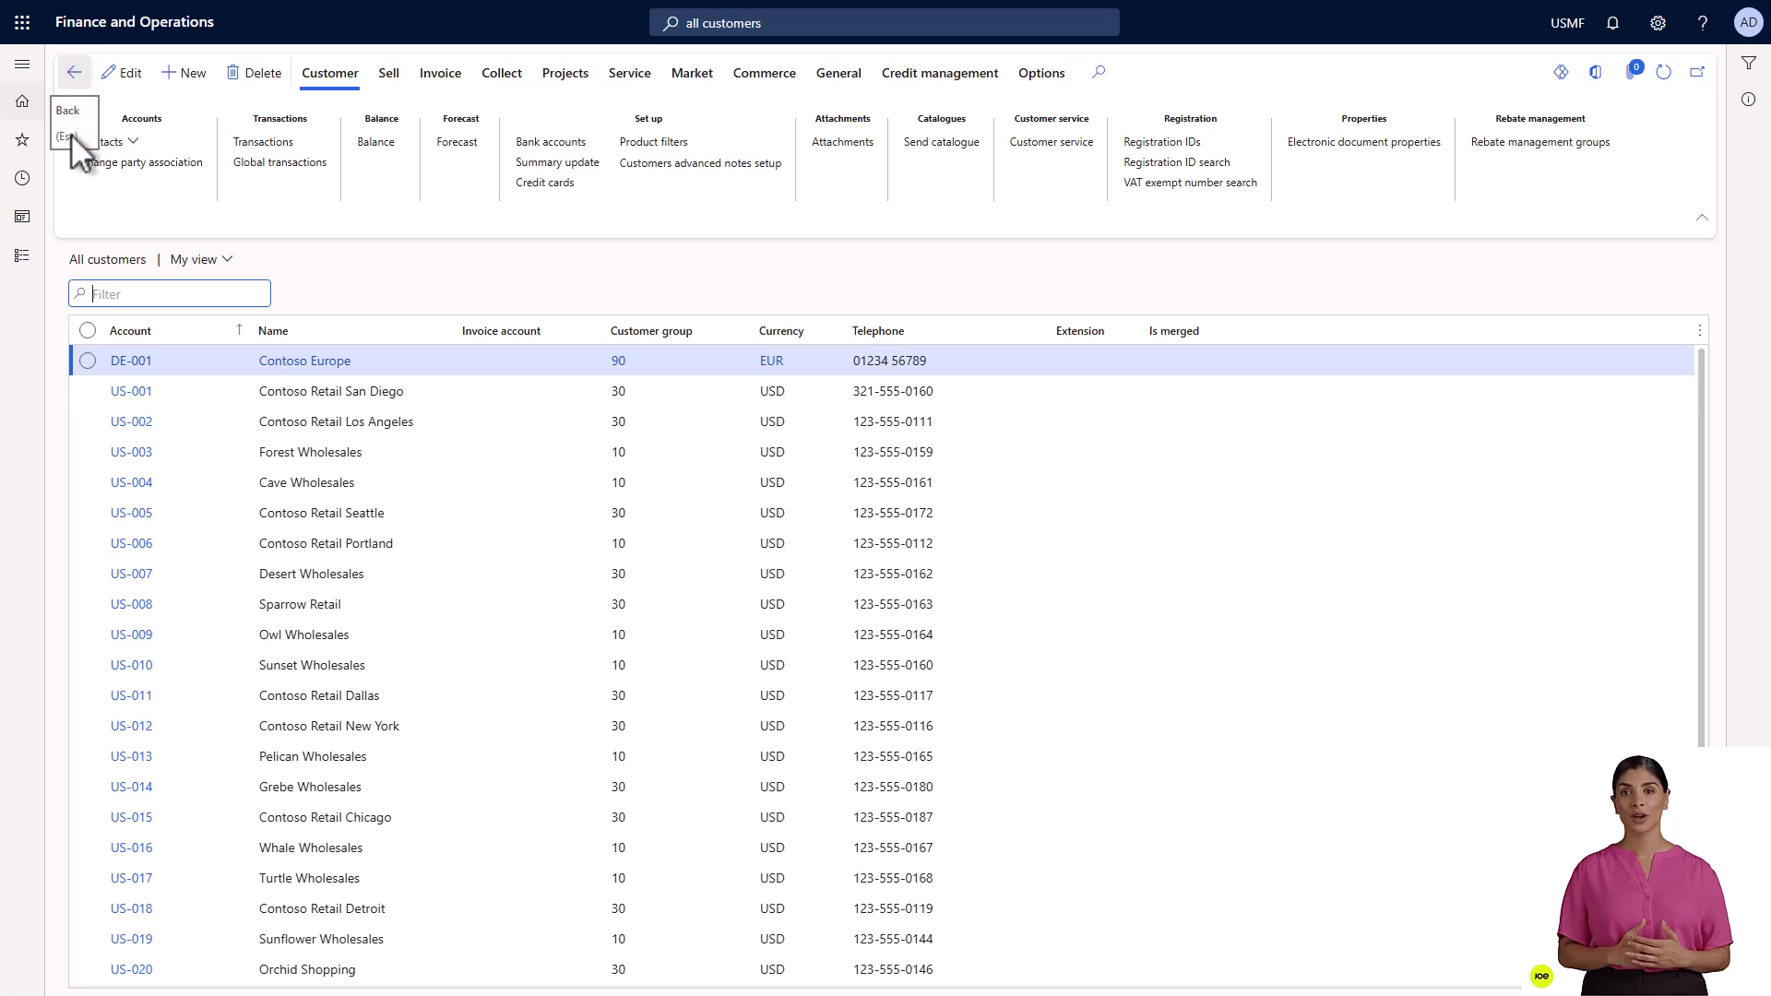
left_click(131, 363)
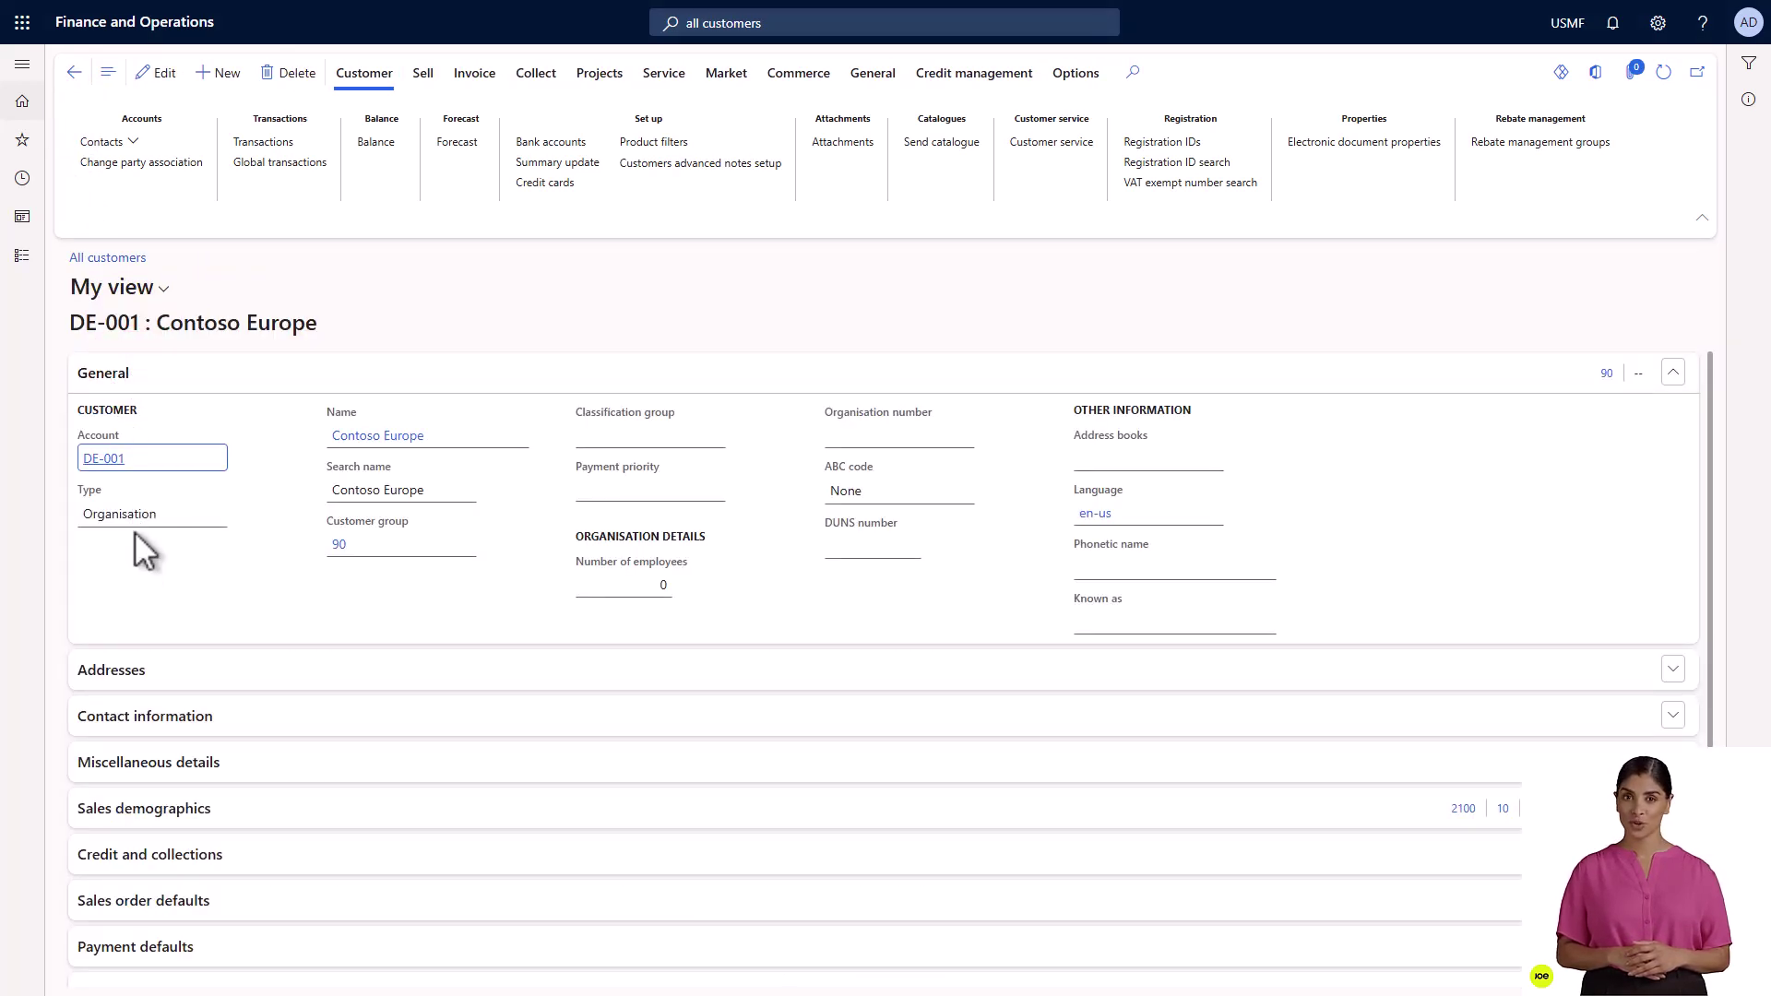
Expand all sections of the customer record at once and collapse them all again.
right_click(1004, 386)
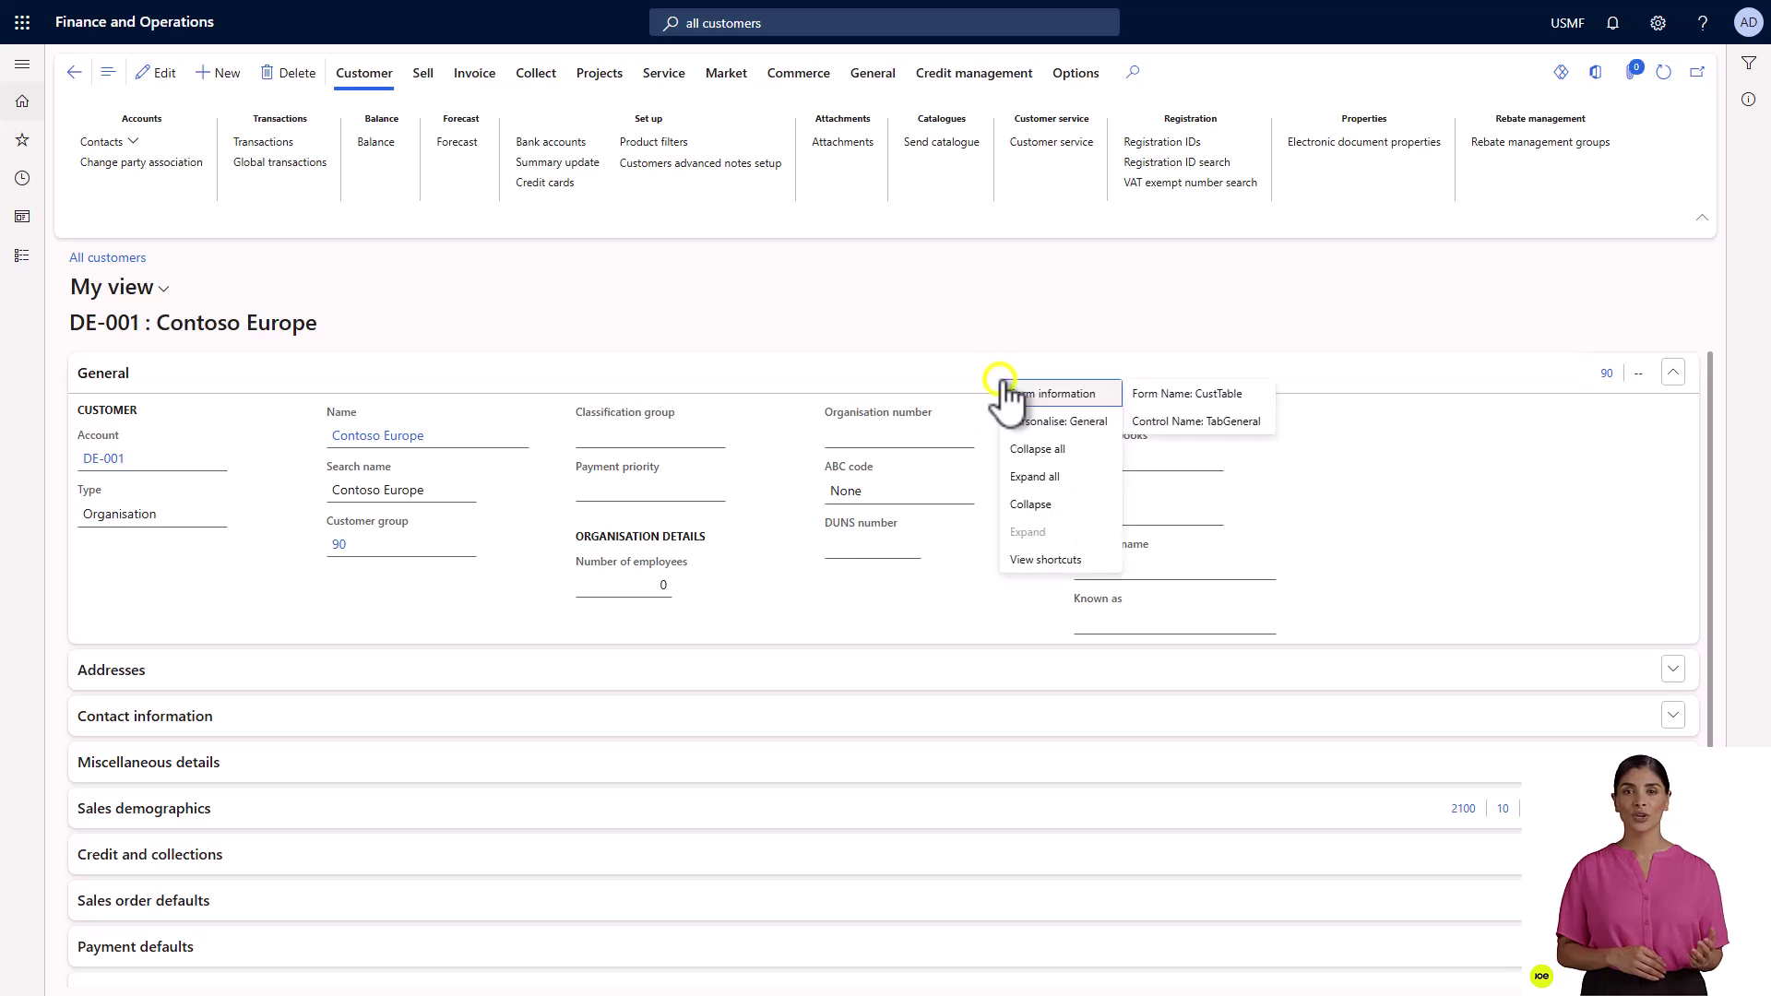
left_click(1023, 478)
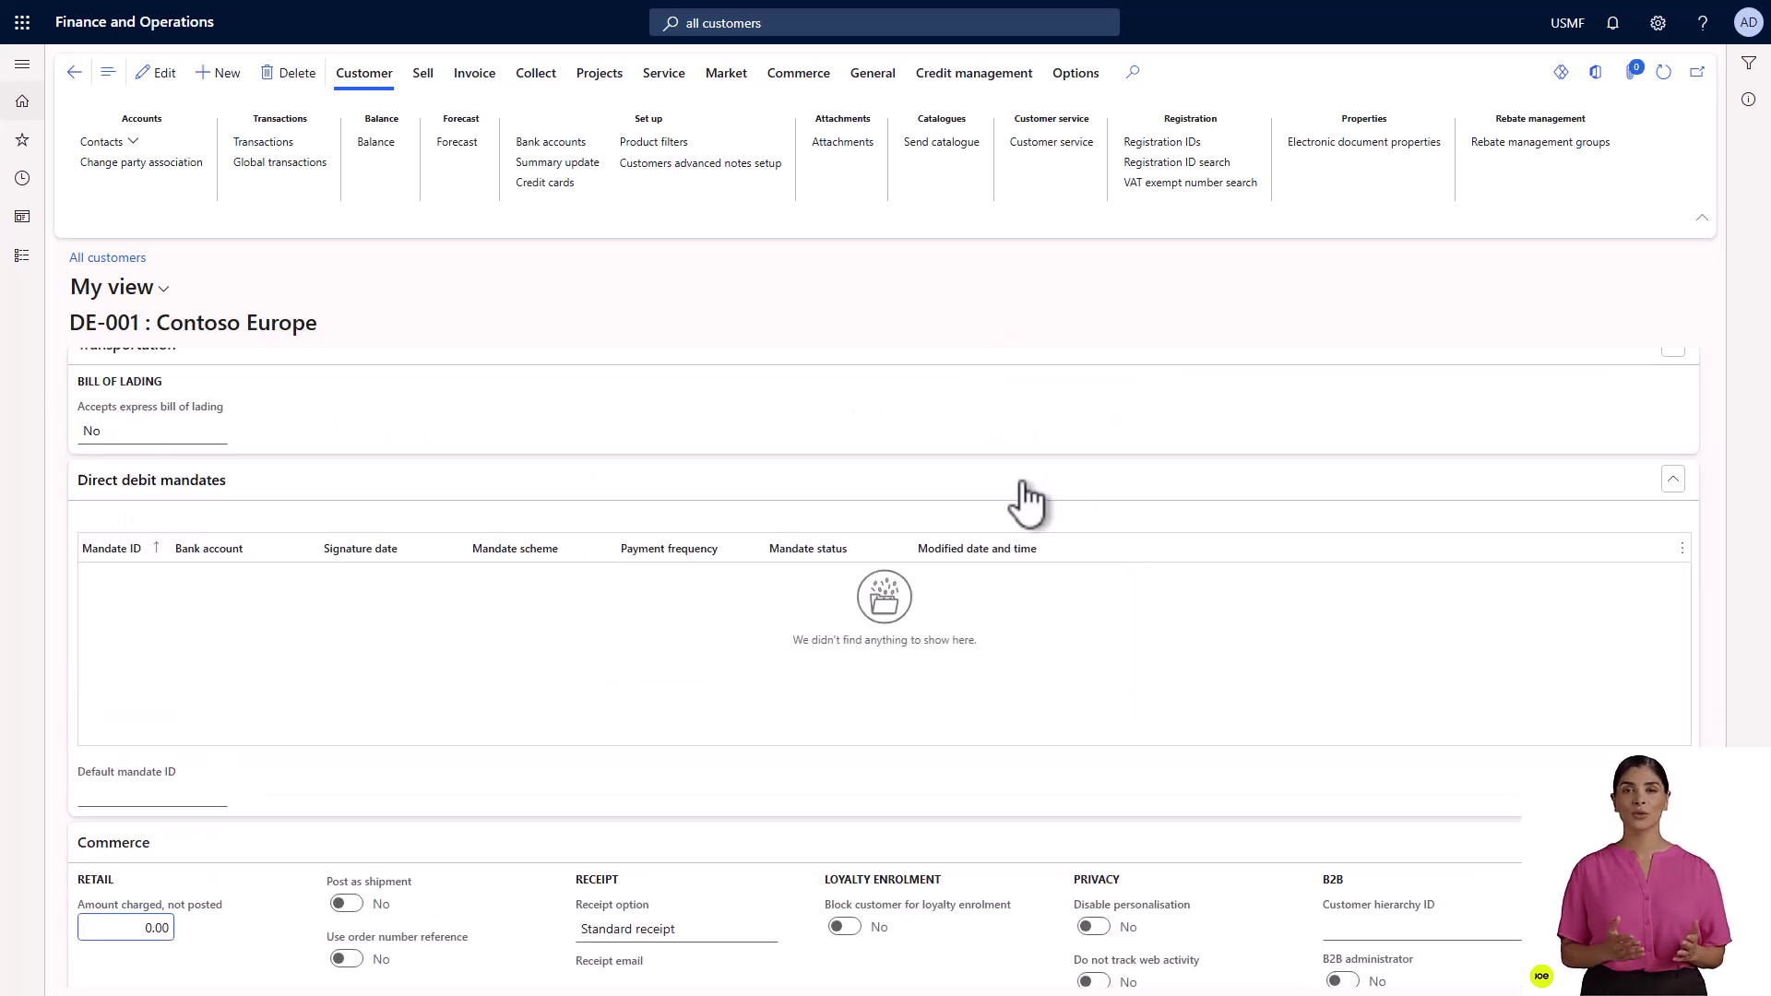
right_click(1023, 480)
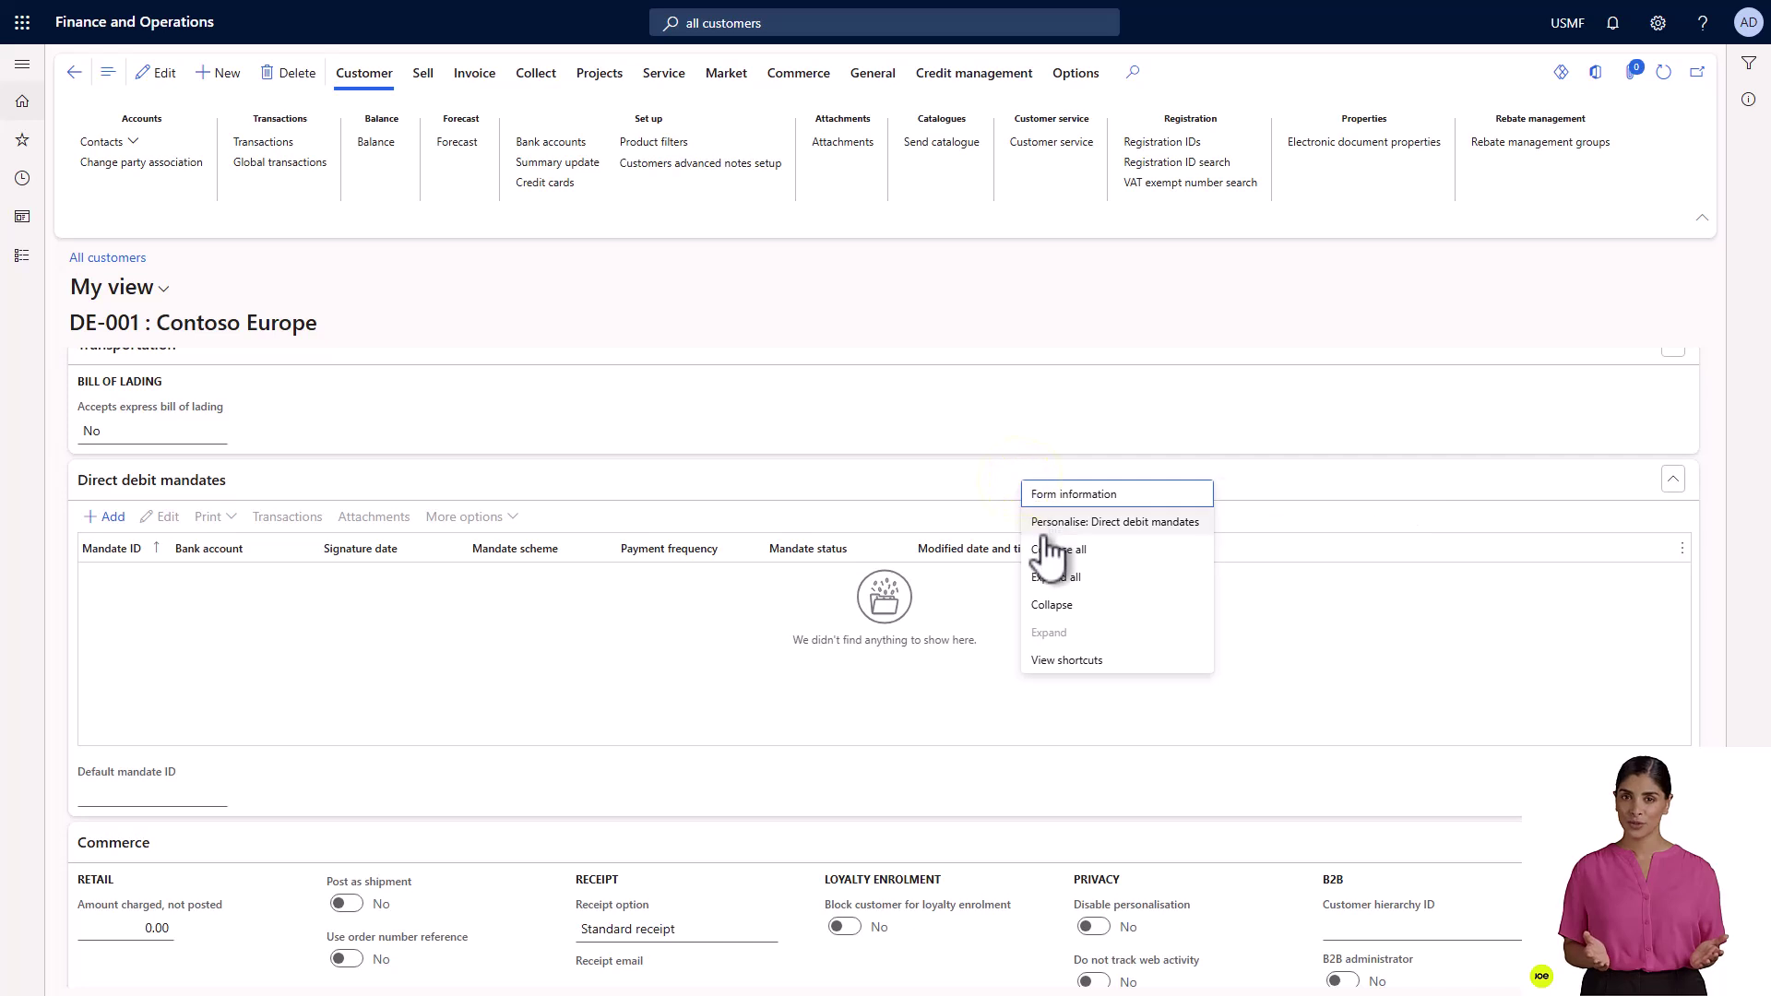
left_click(1048, 551)
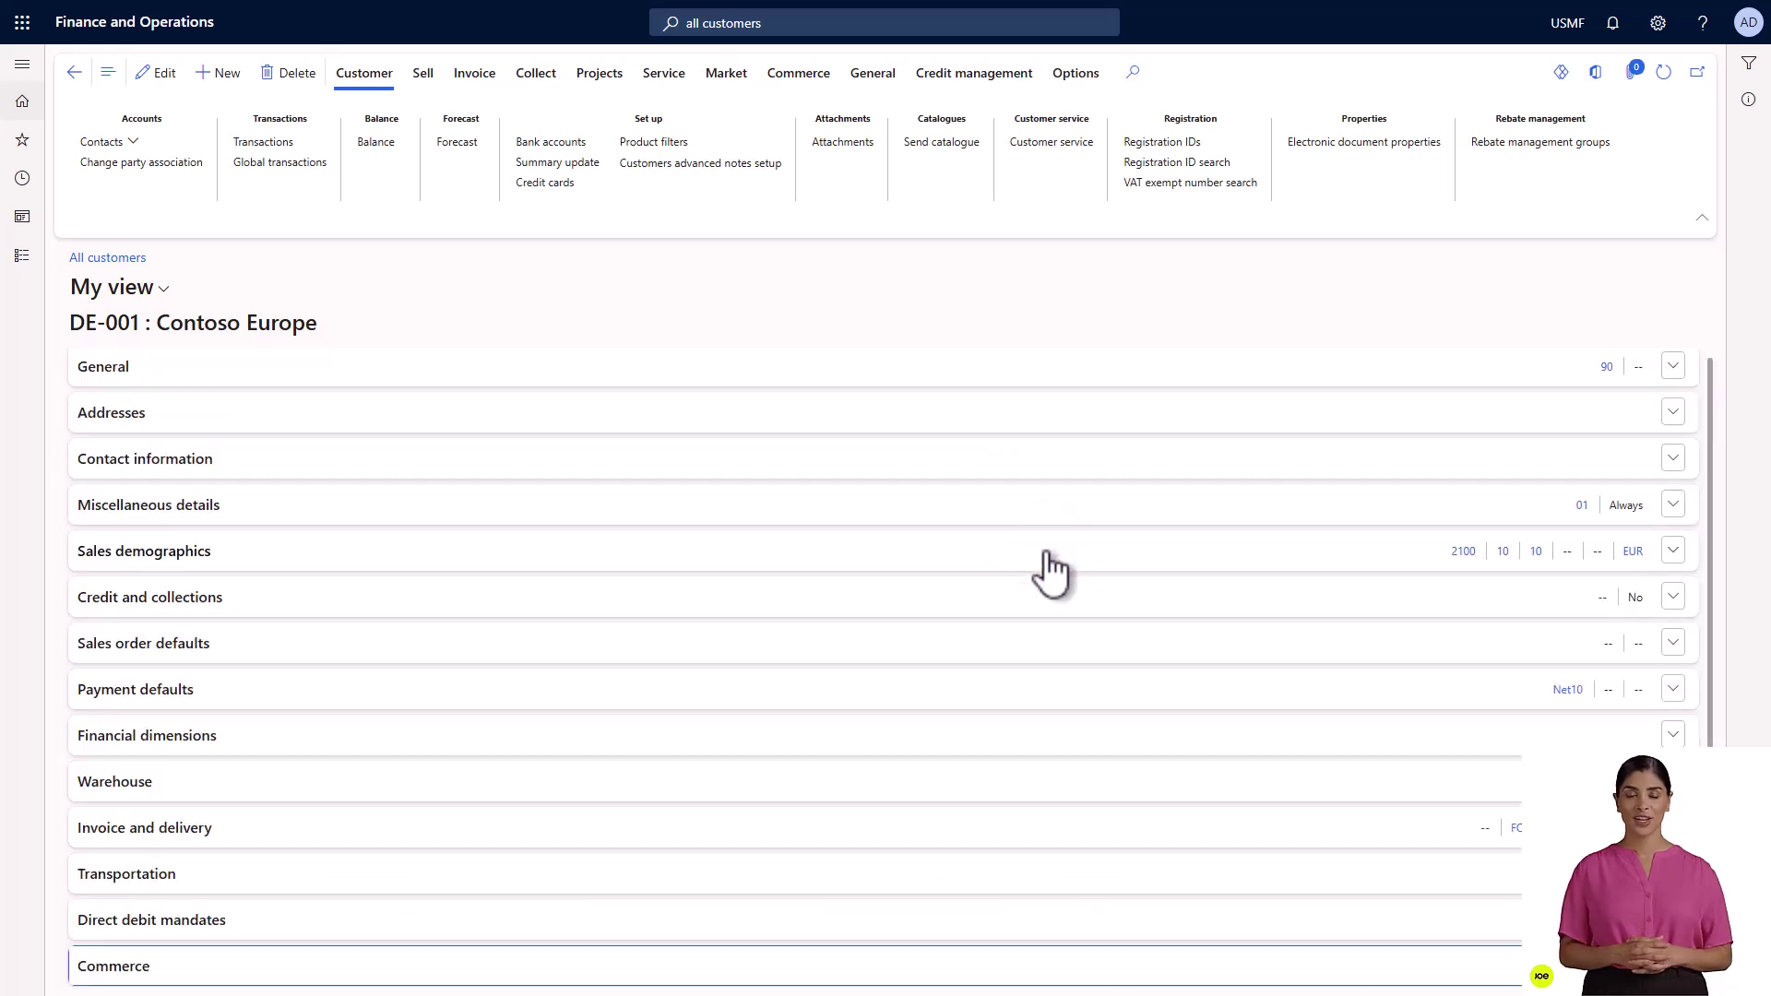
Expand and collapse the General, Addresses and Contact information sections one after another.
left_click(1042, 366)
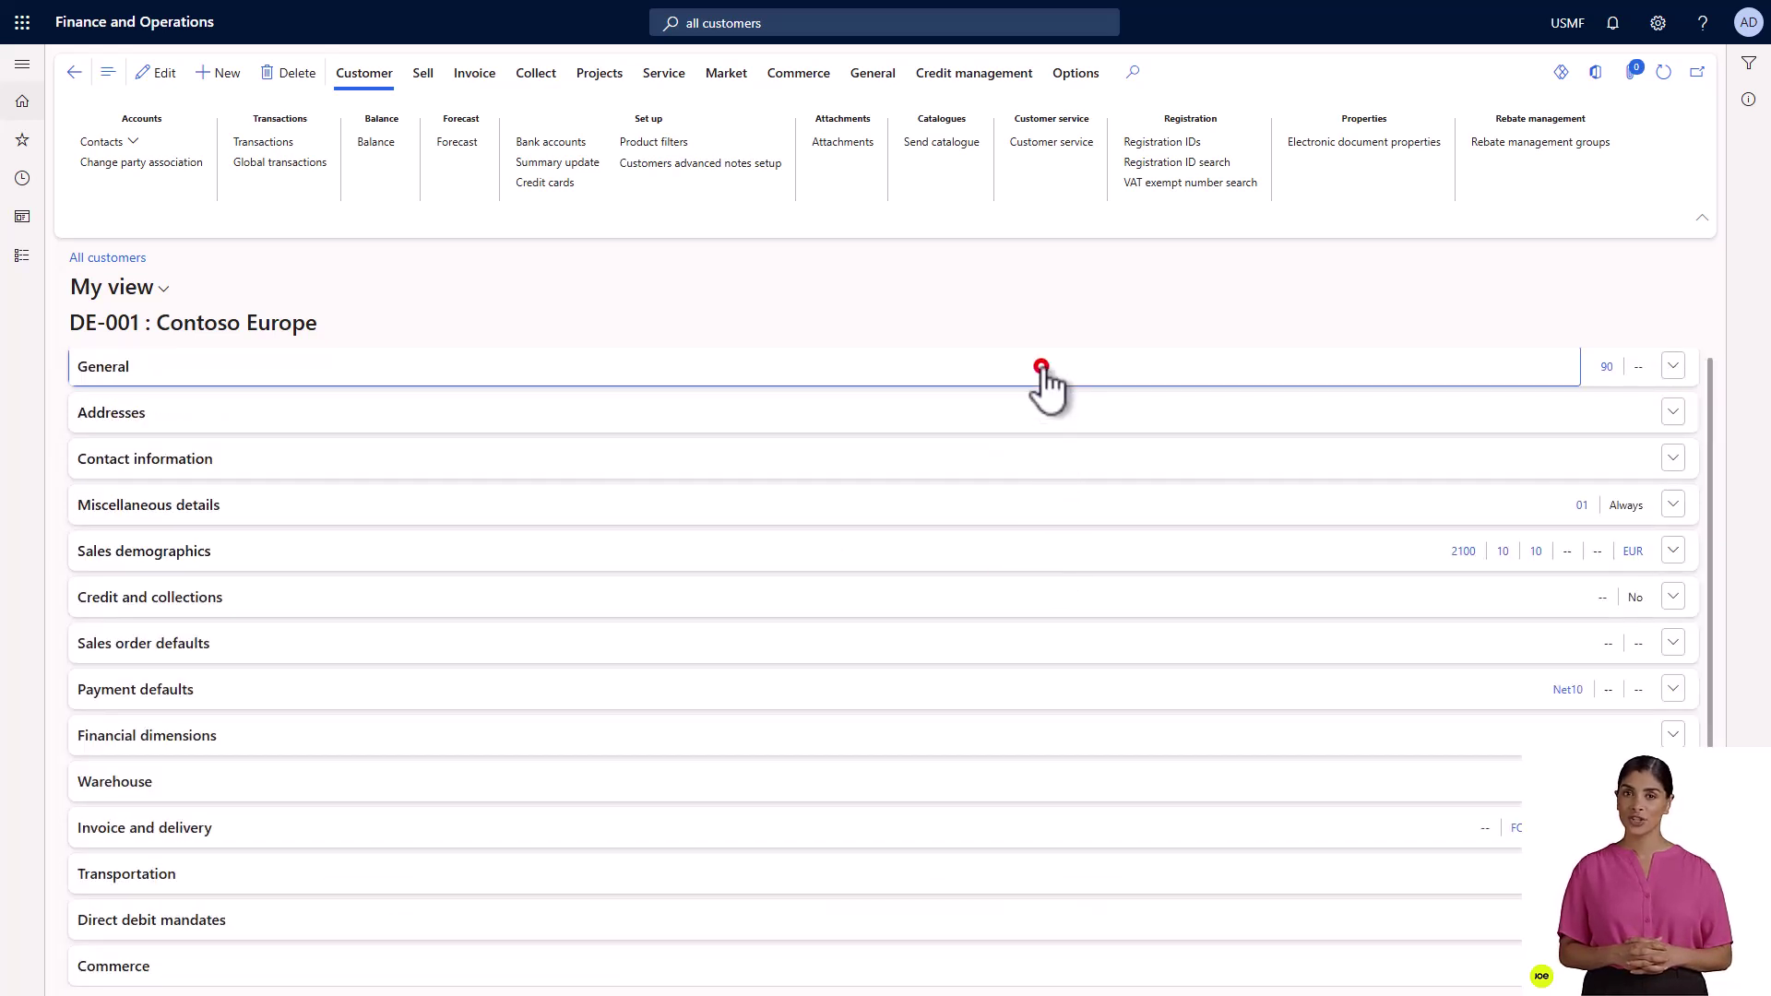
left_click(1040, 366)
left_click(1038, 407)
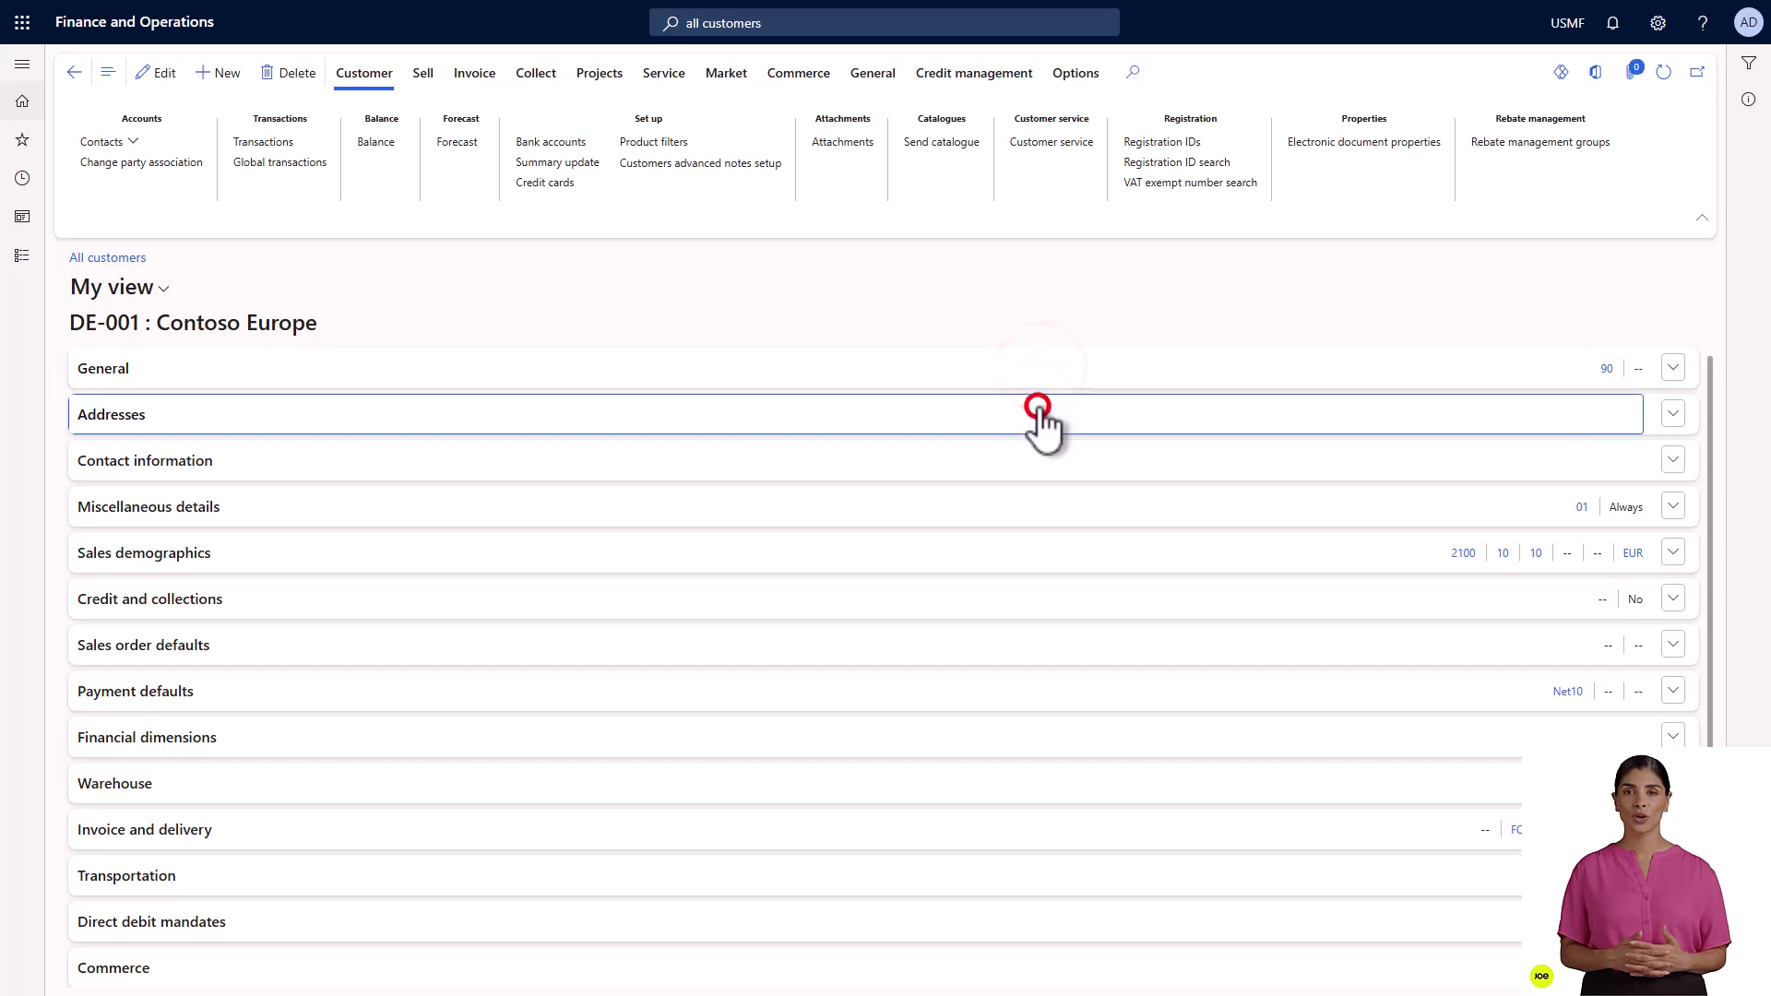
left_click(1037, 407)
left_click(825, 461)
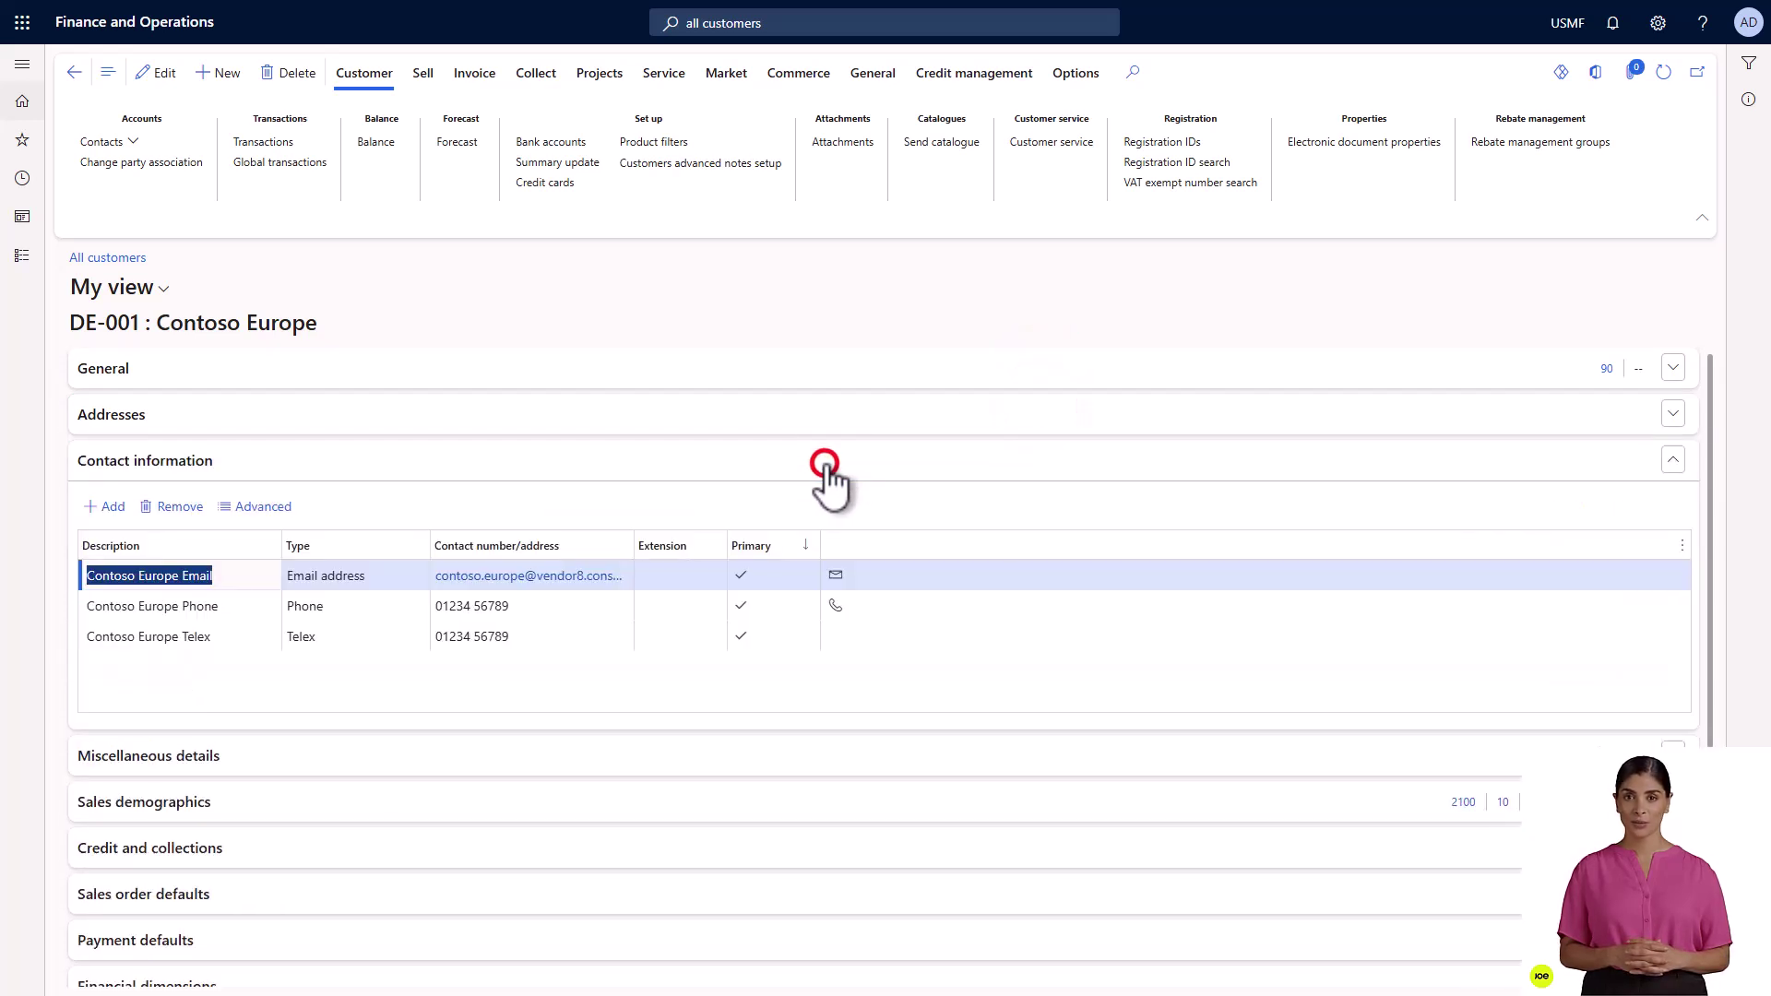
left_click(826, 463)
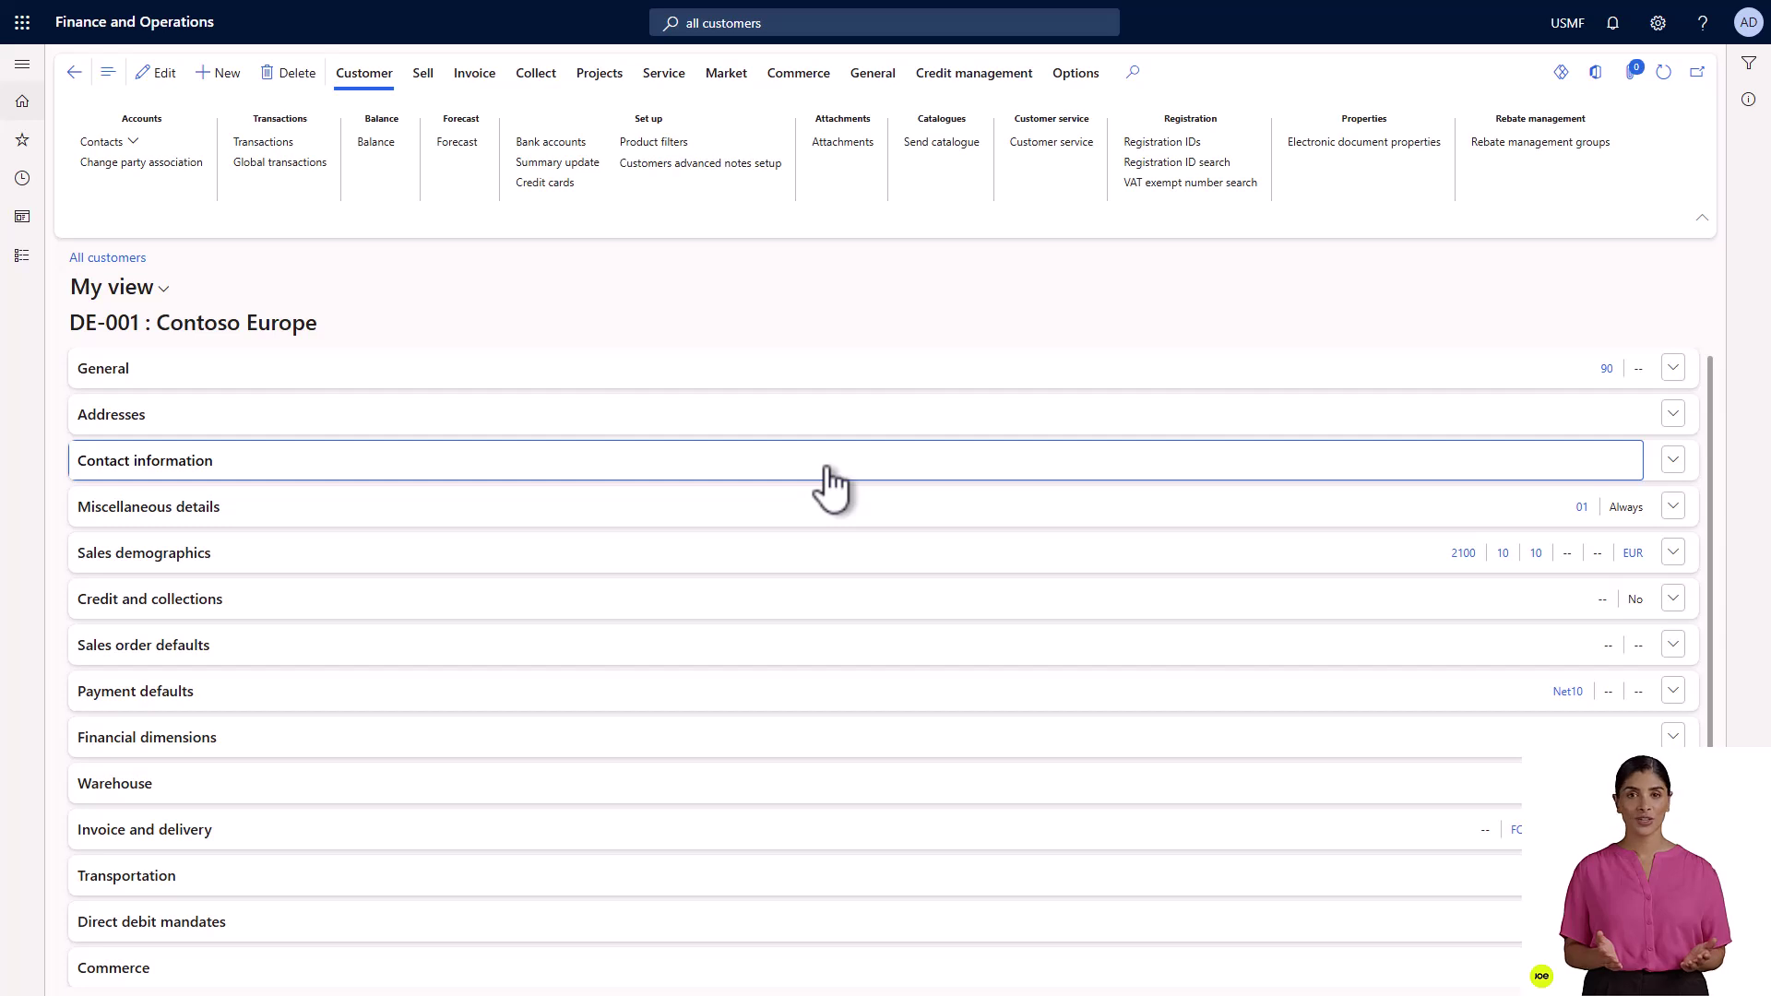
Search for "released products" and open the Released products page under Product information management > Products.
left_click(768, 22)
type("released products")
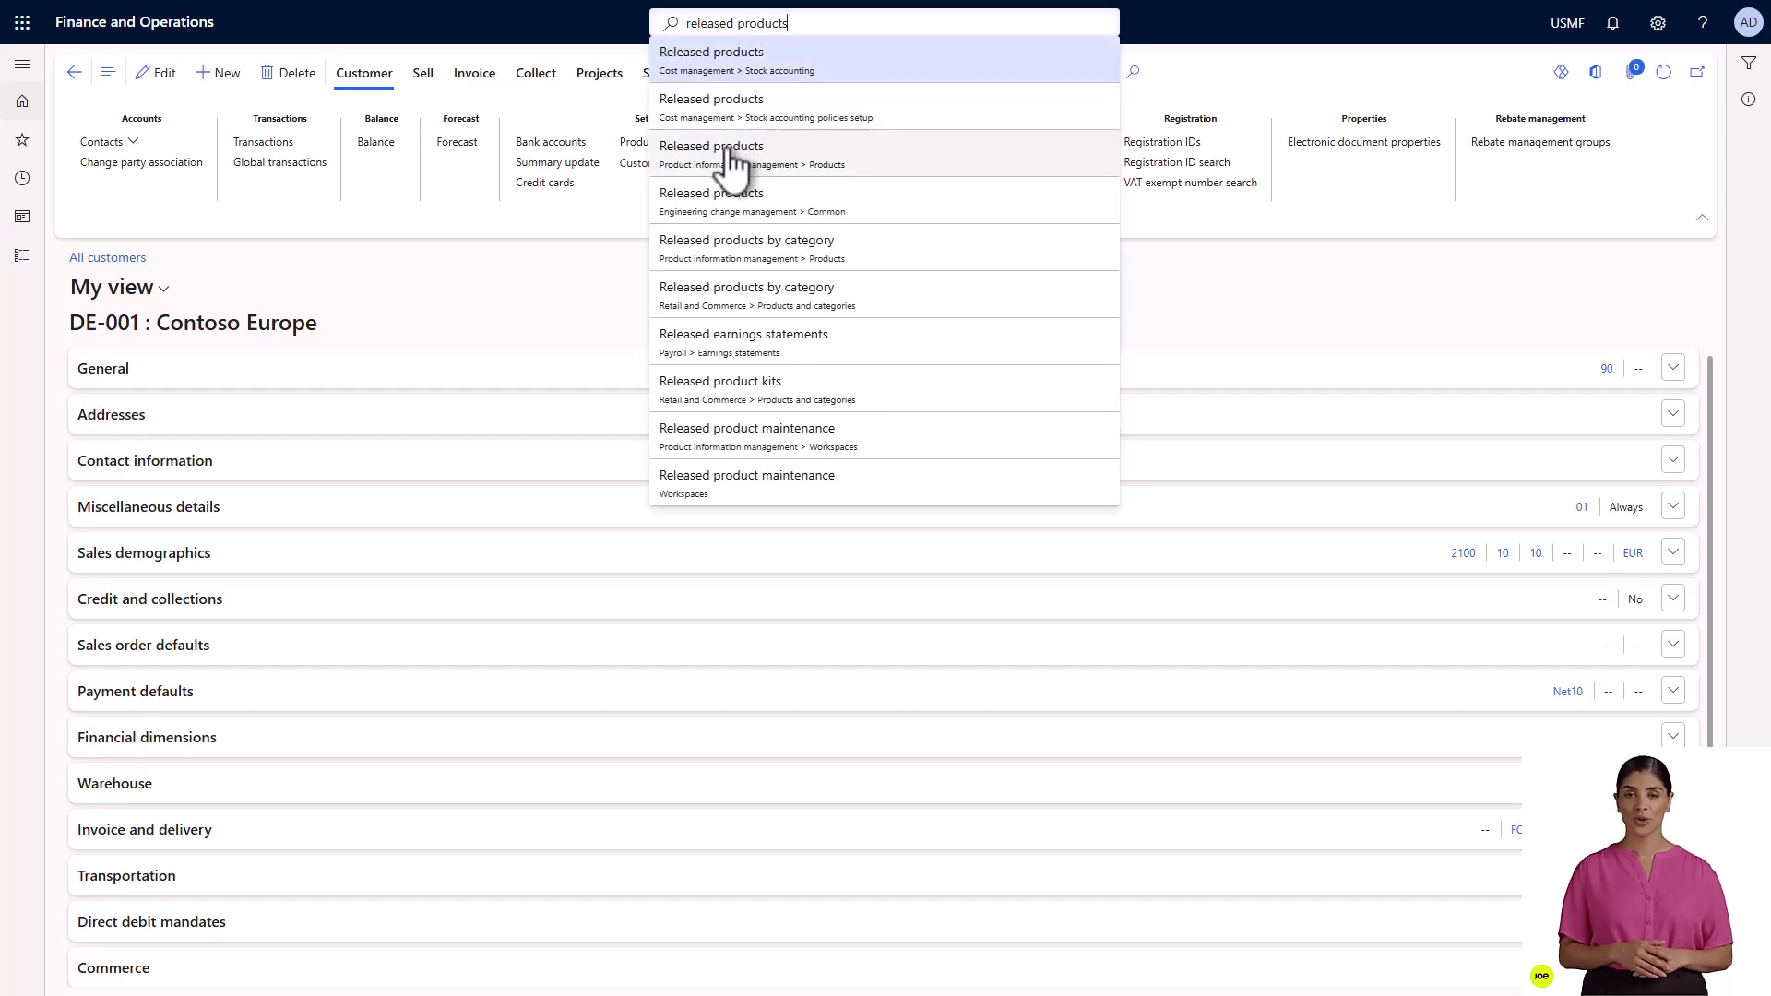
left_click(731, 157)
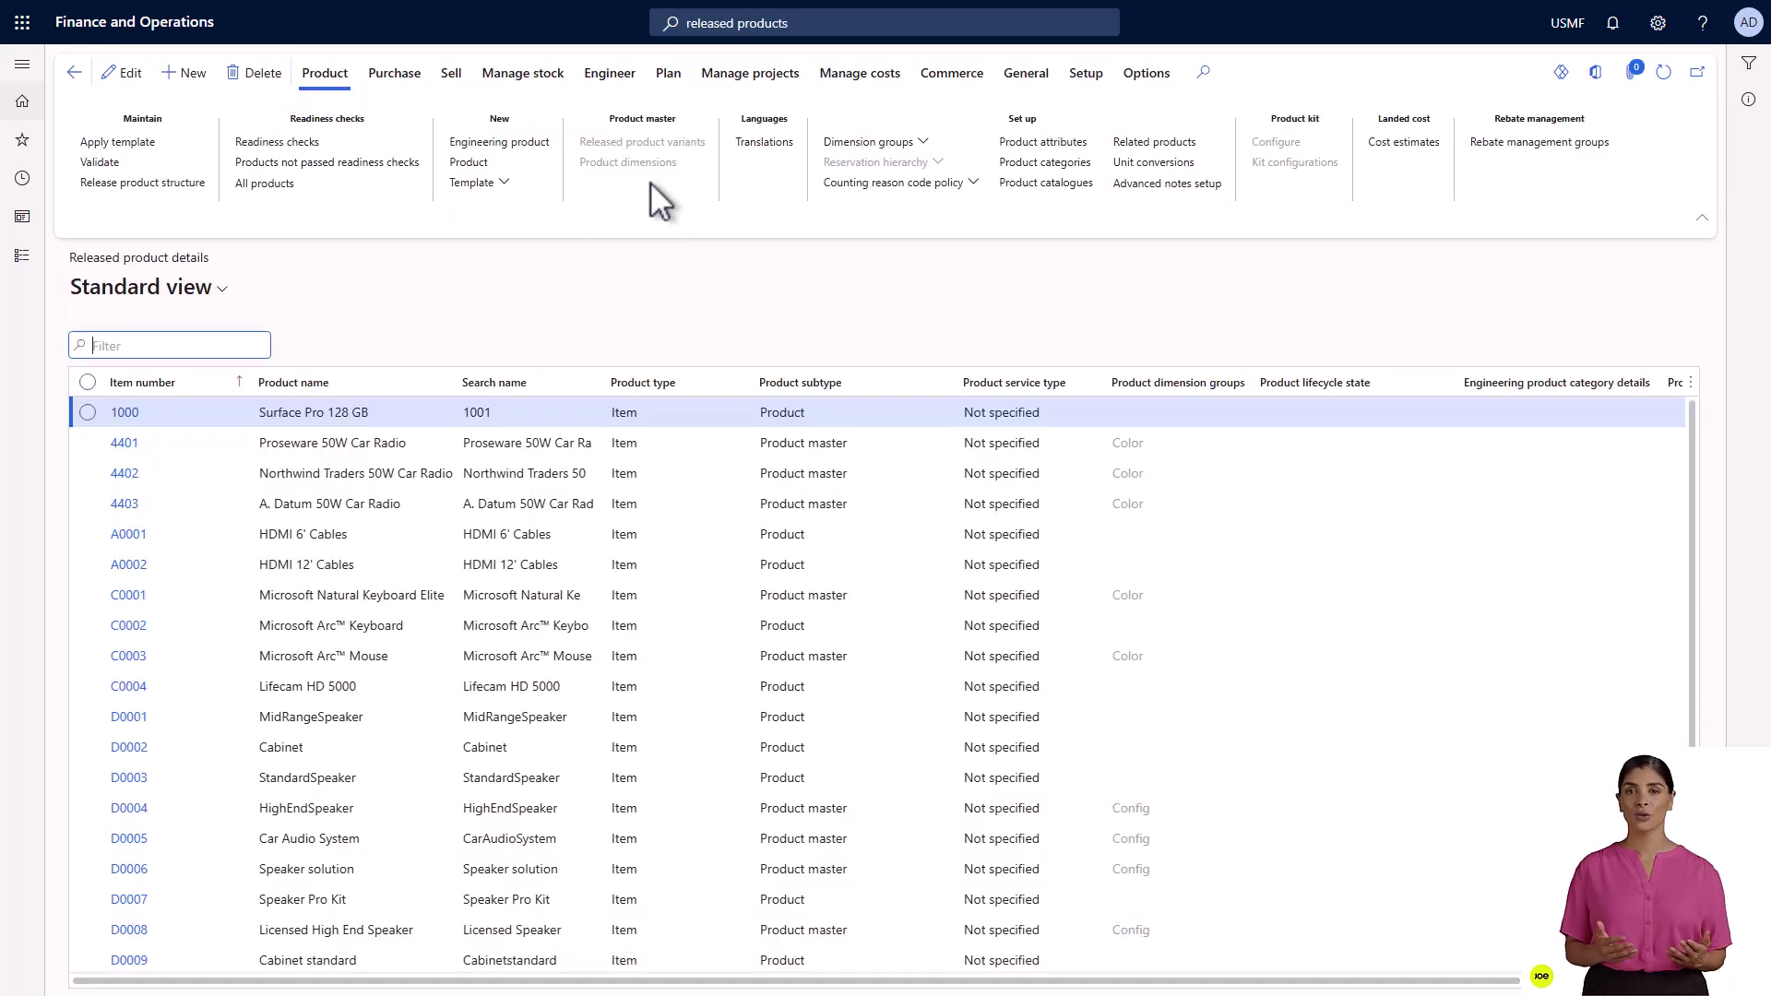
Open the Surface Pro 128 GB product record, then expand and collapse its General section.
left_click(130, 414)
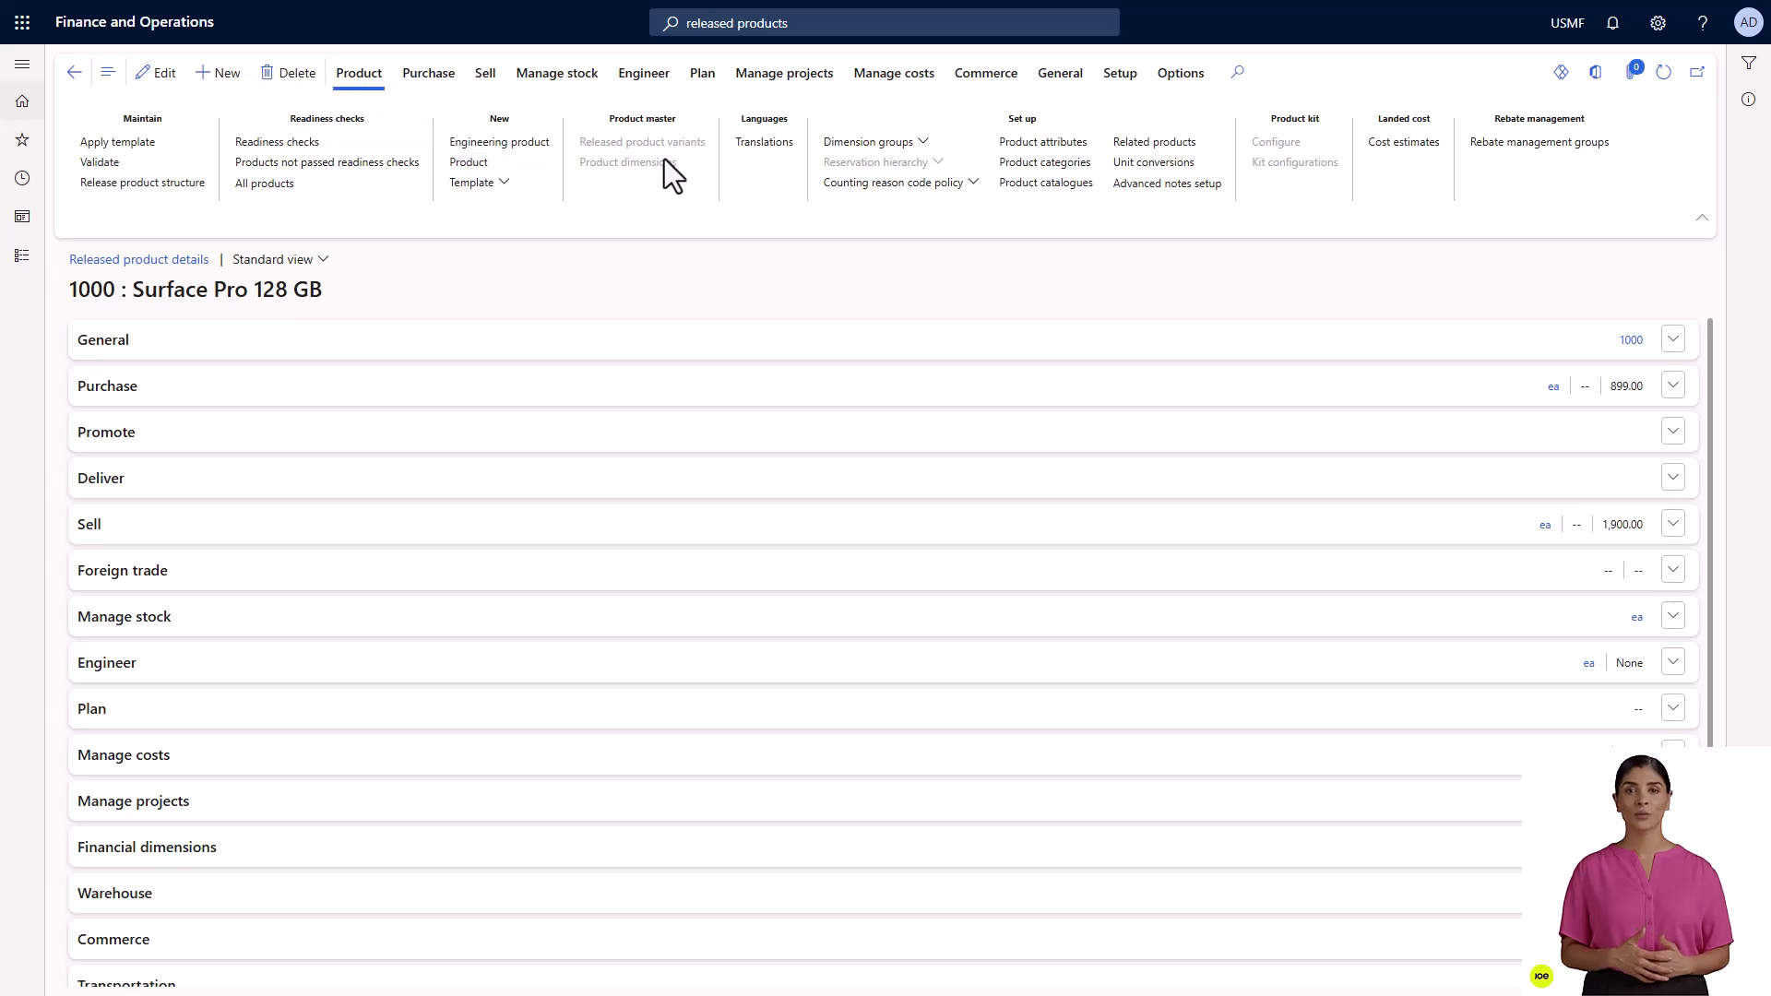
left_click(750, 343)
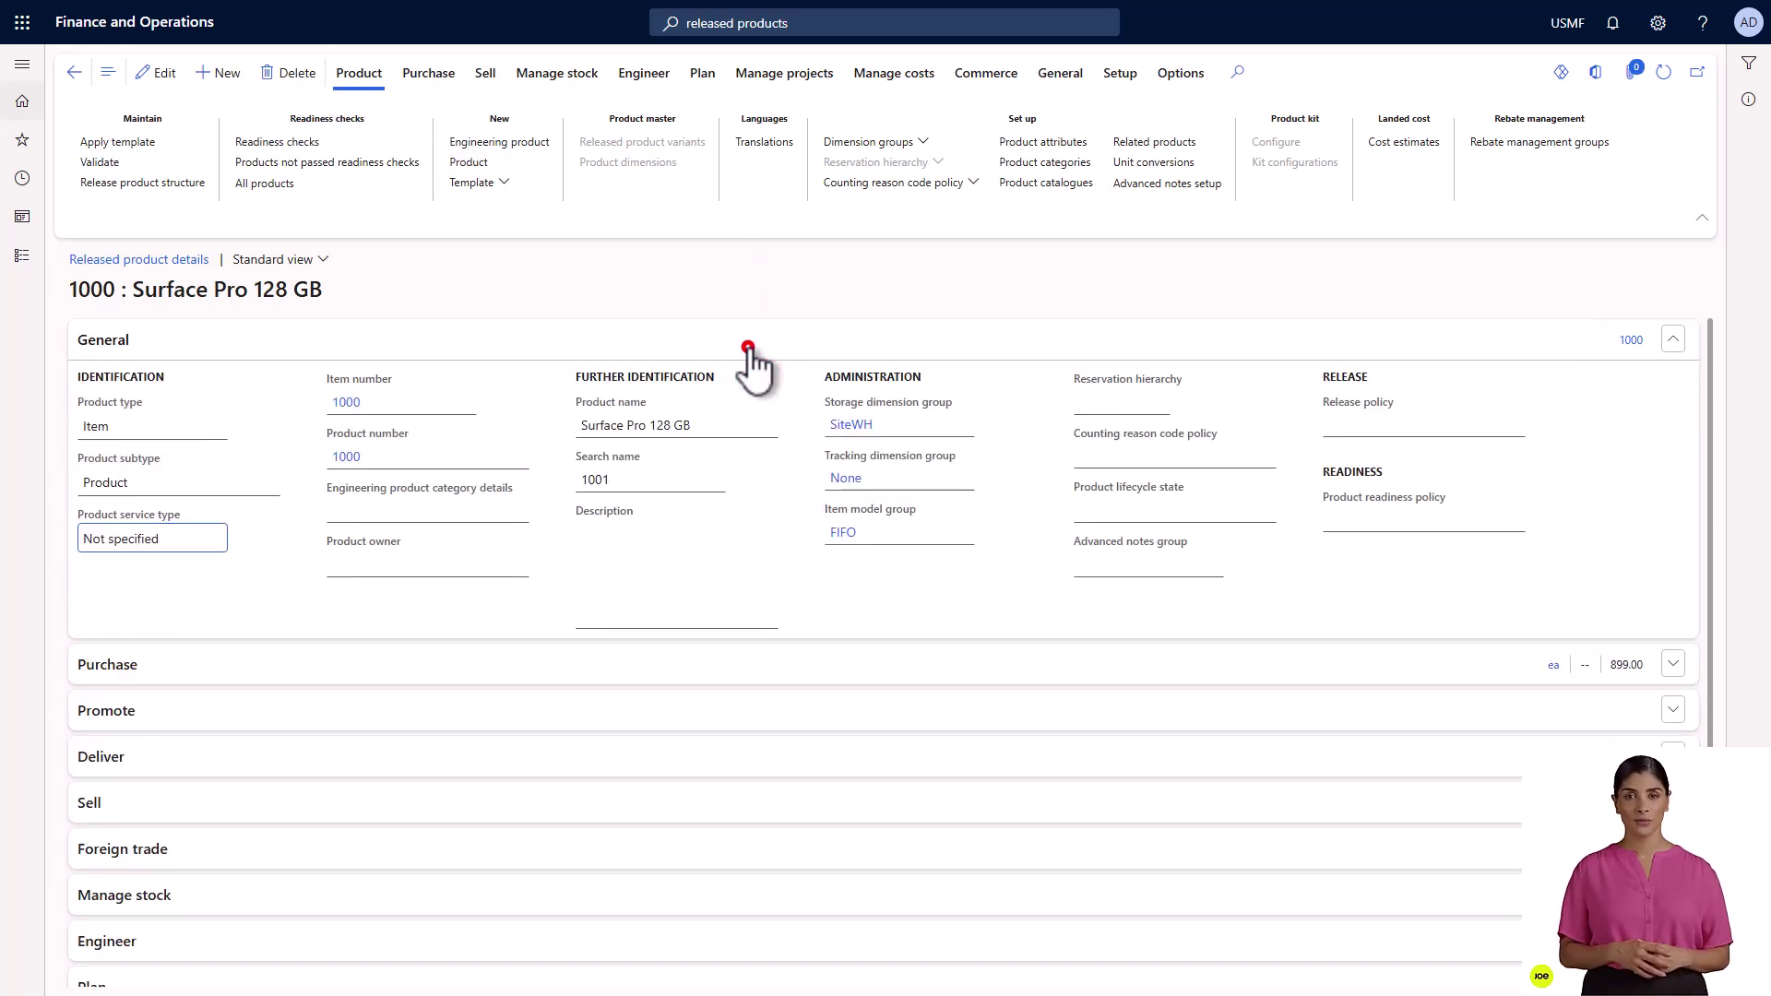
left_click(748, 347)
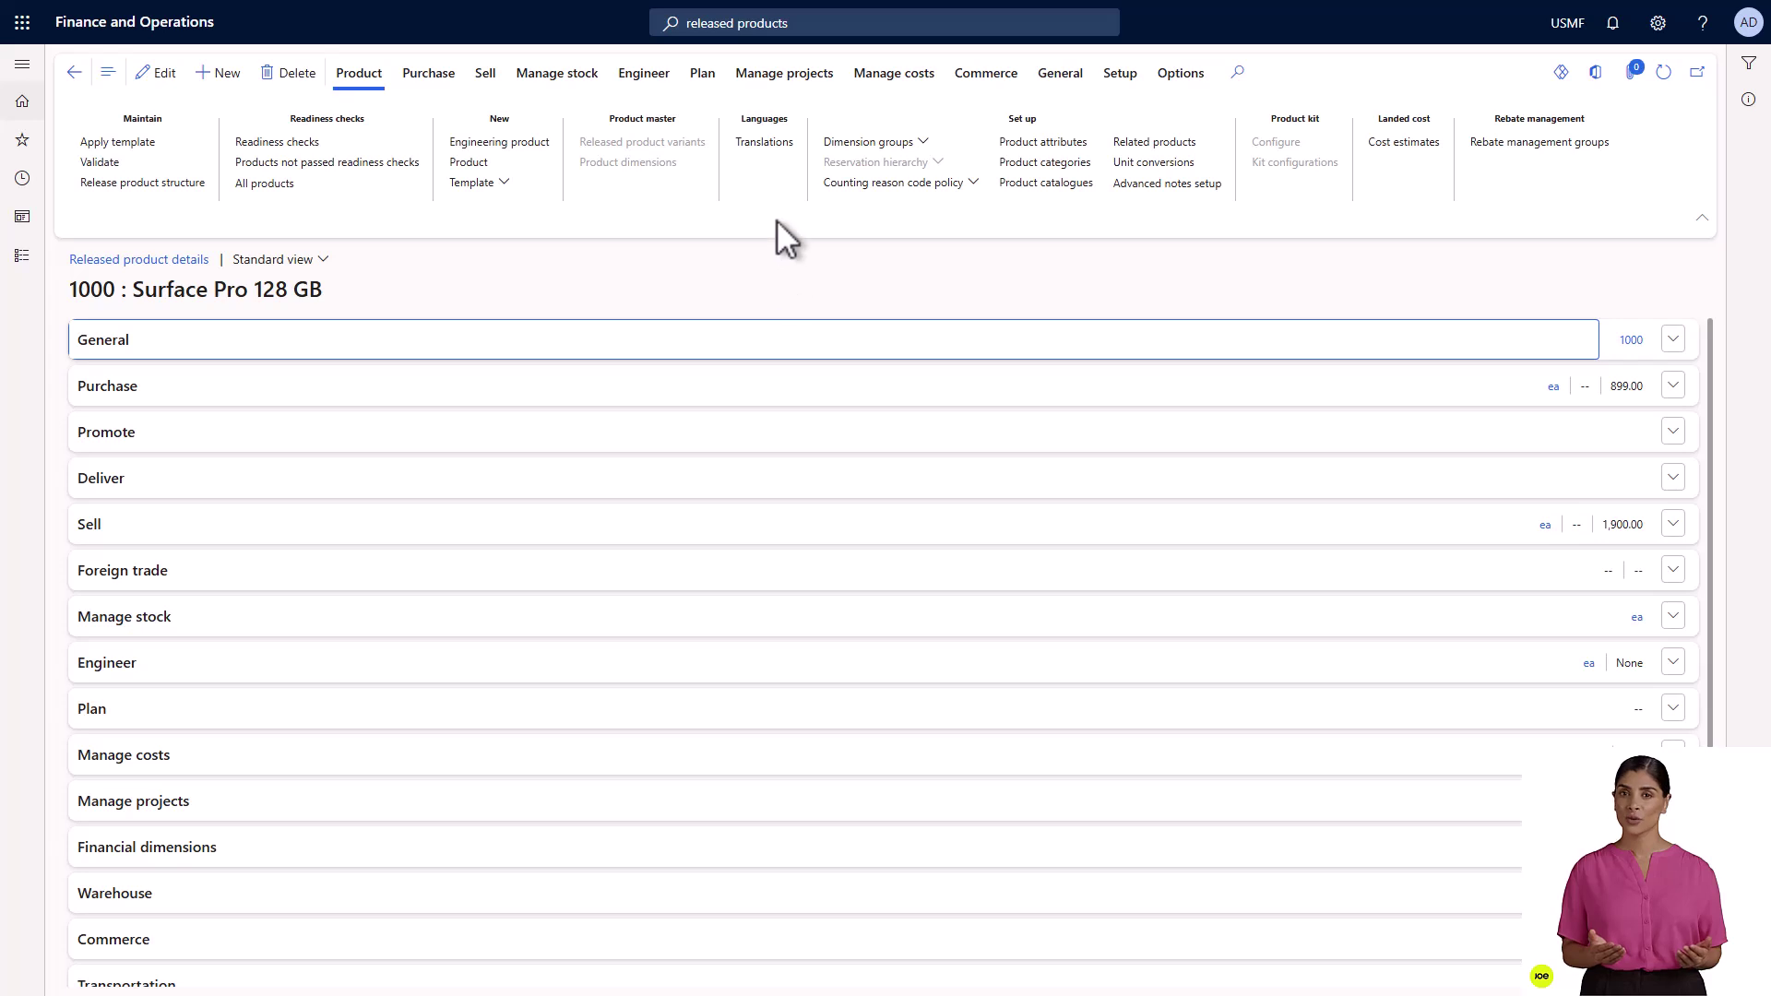
Search for "all sales orders" and open the All sales orders page under Sales ledger > Orders.
left_click(789, 24)
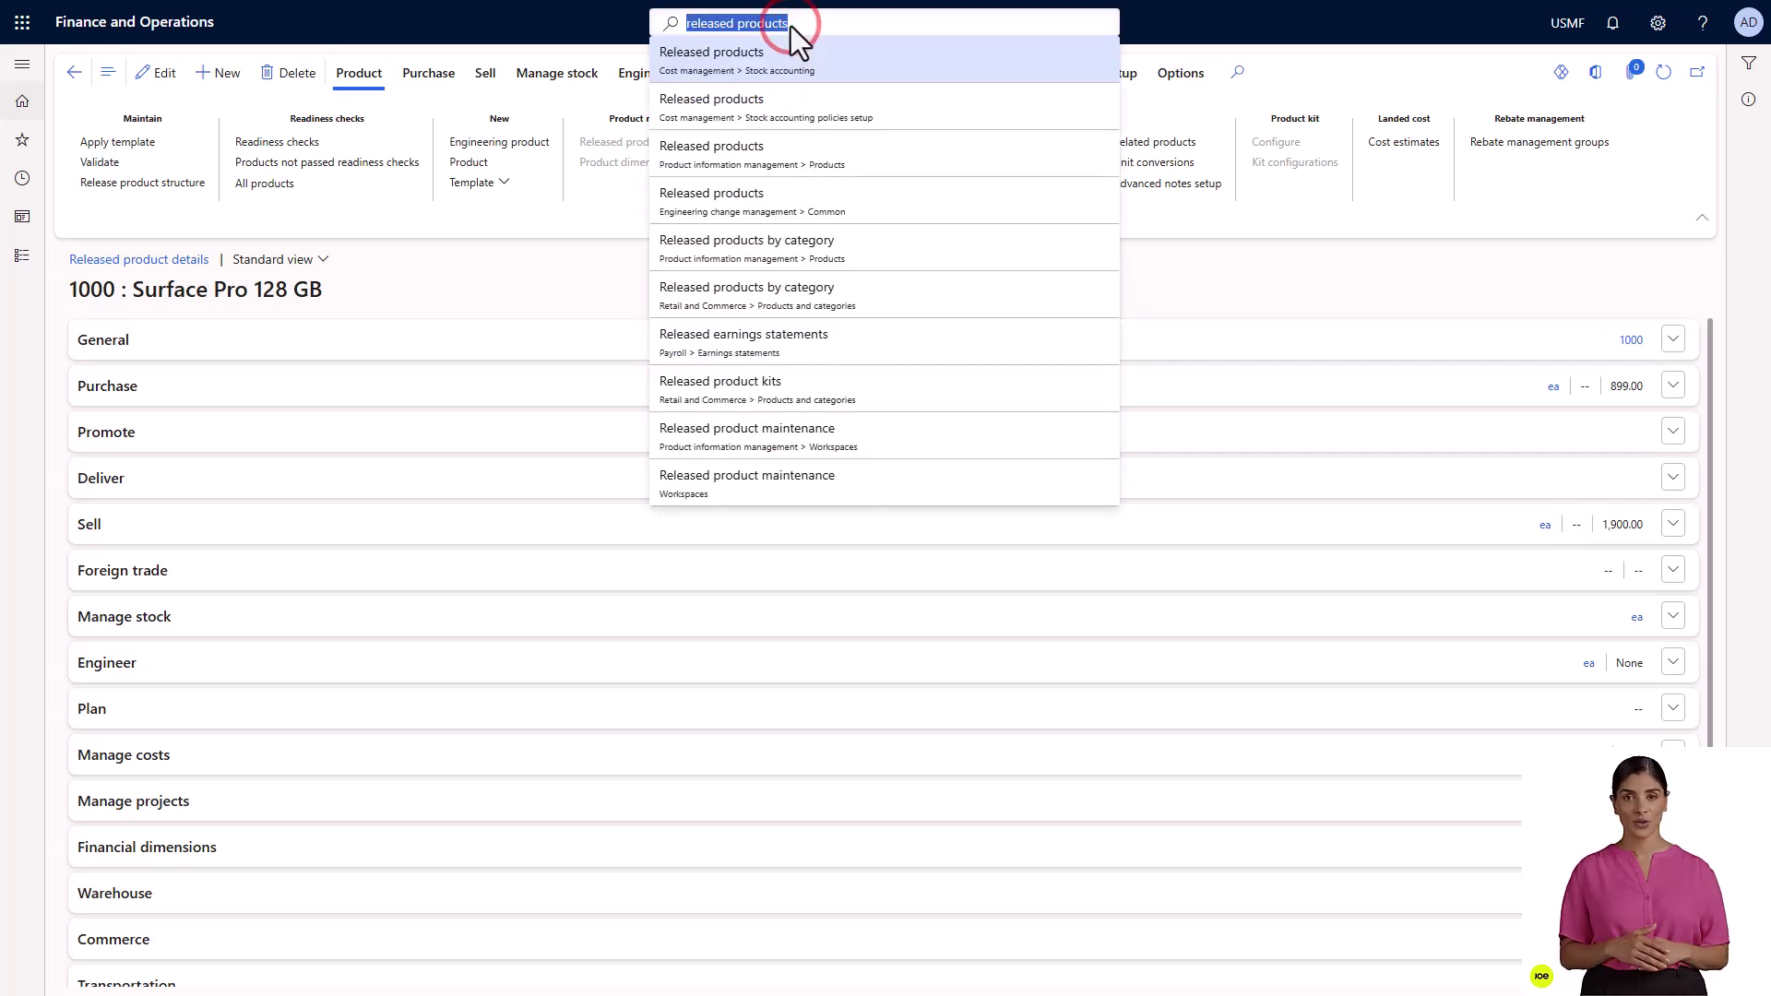
type("all sales orders")
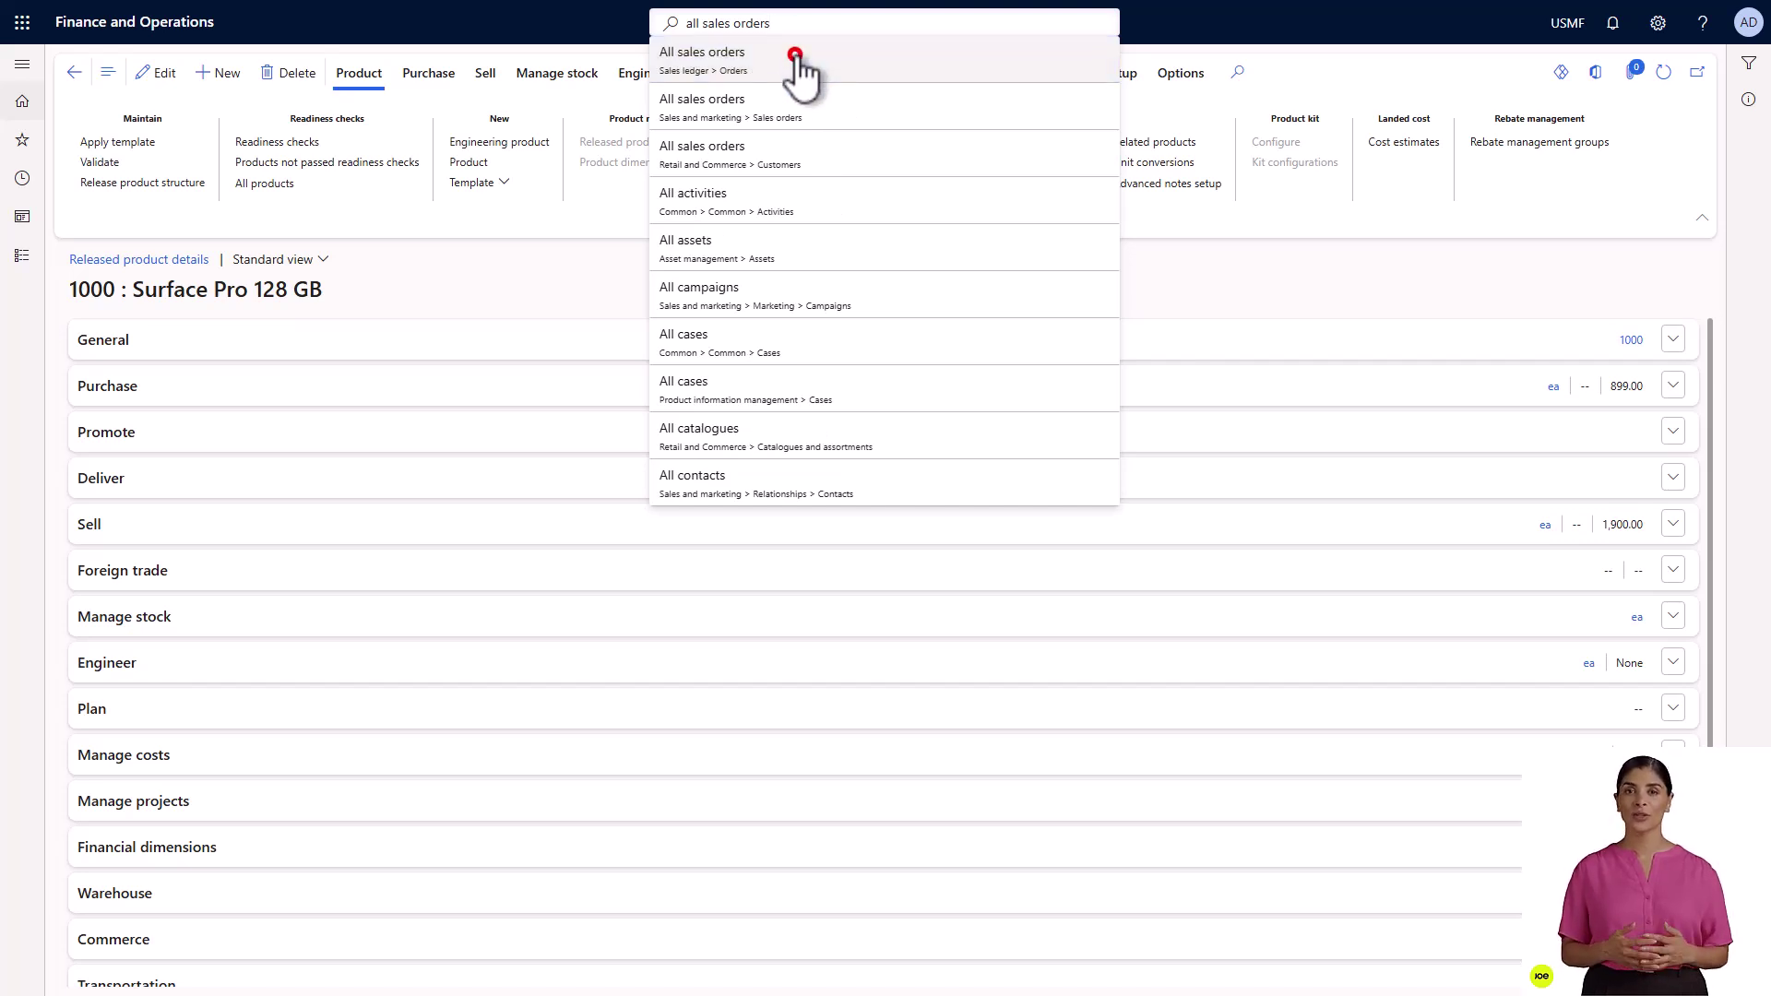
left_click(796, 56)
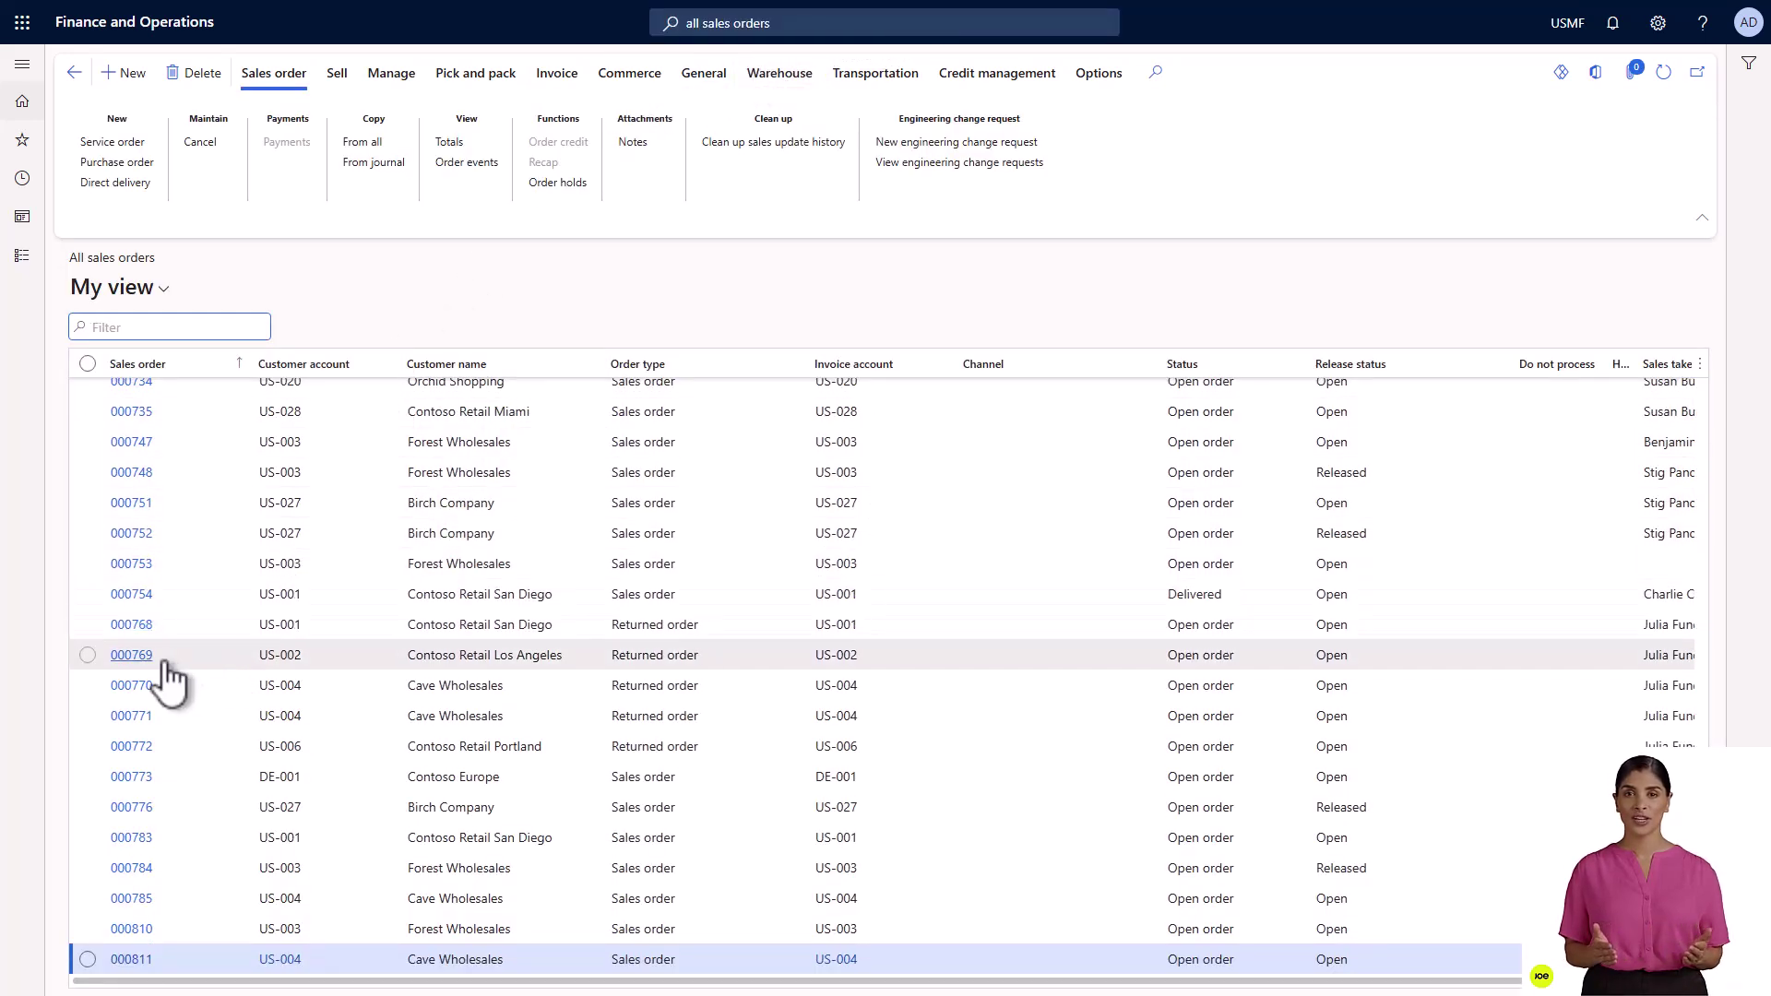
Open the returned order for Contoso Retail Los Angeles, then expand and collapse its Sales order header section.
left_click(130, 657)
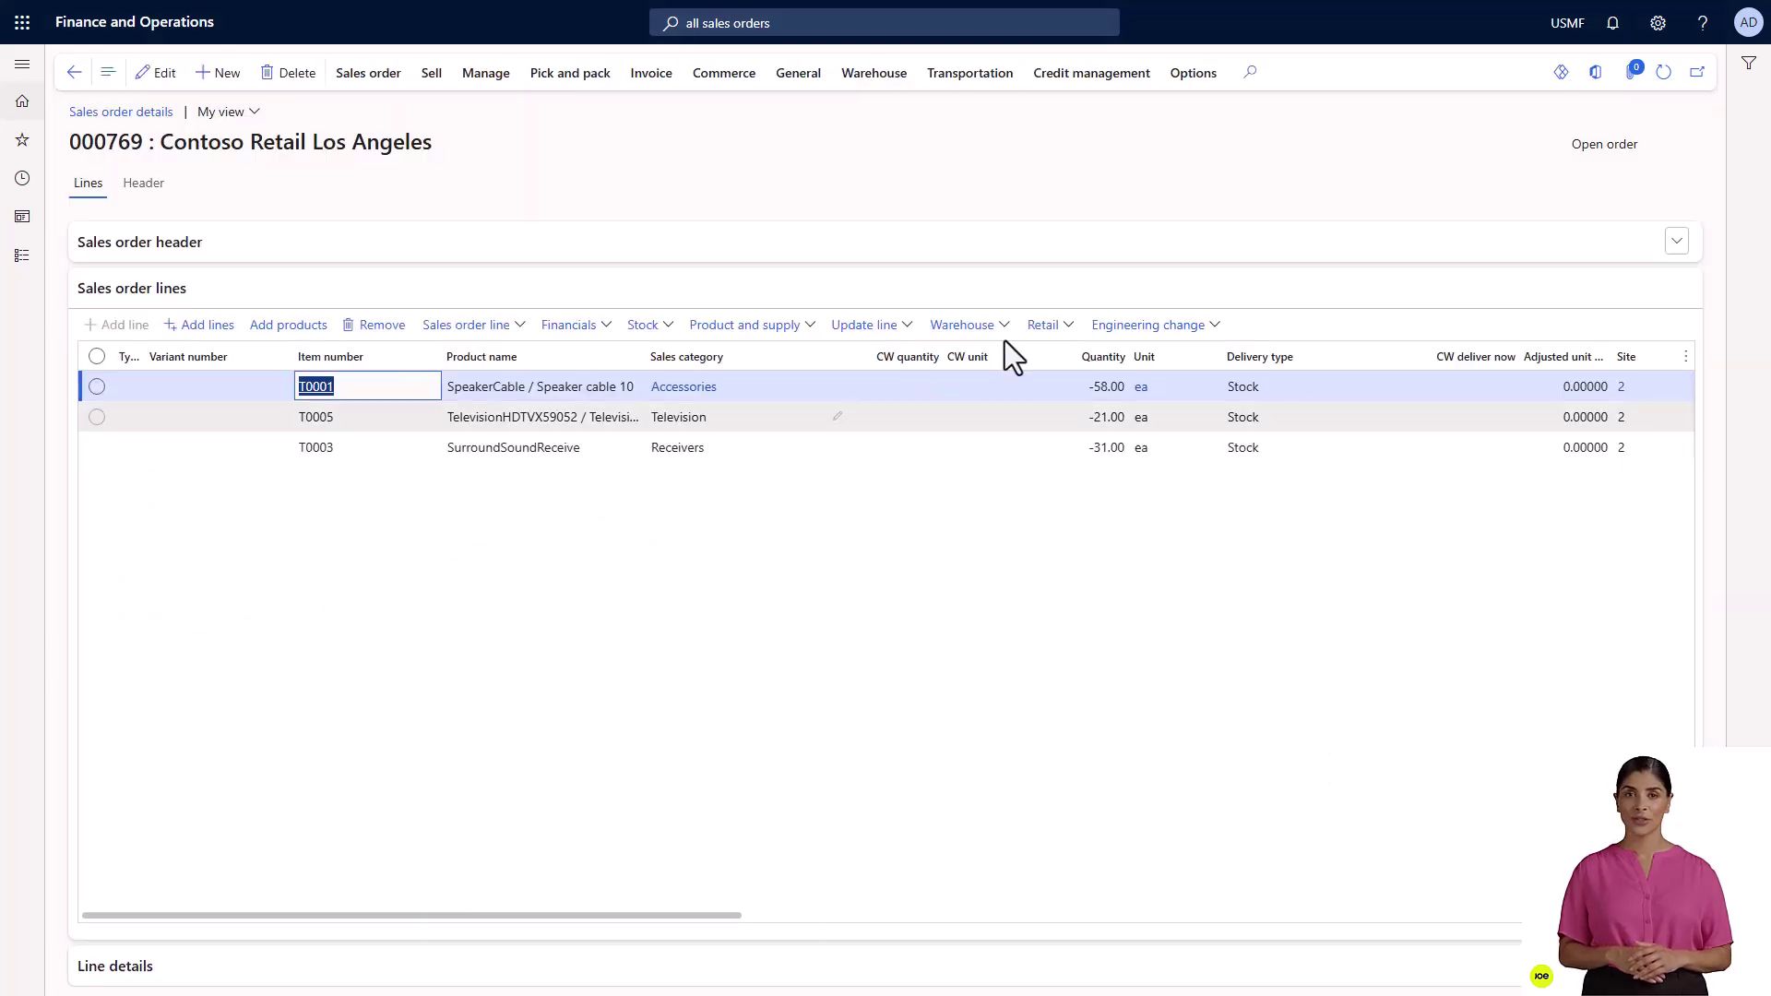
left_click(1194, 245)
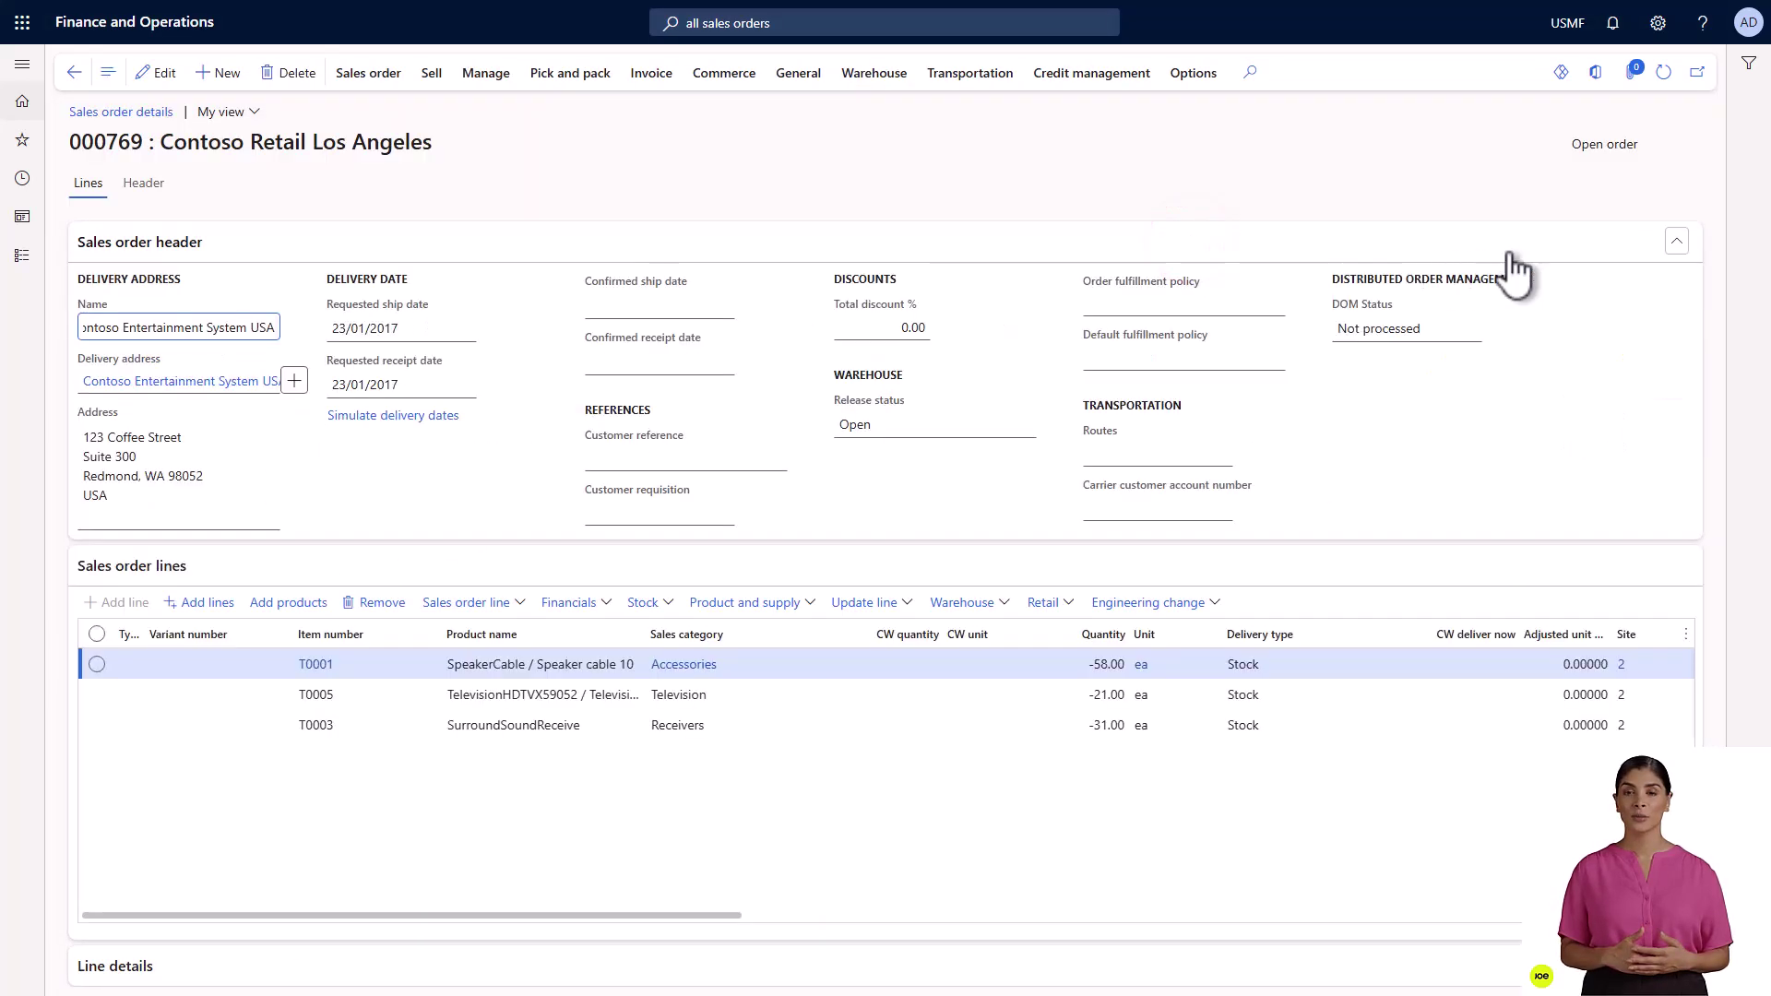
left_click(1526, 247)
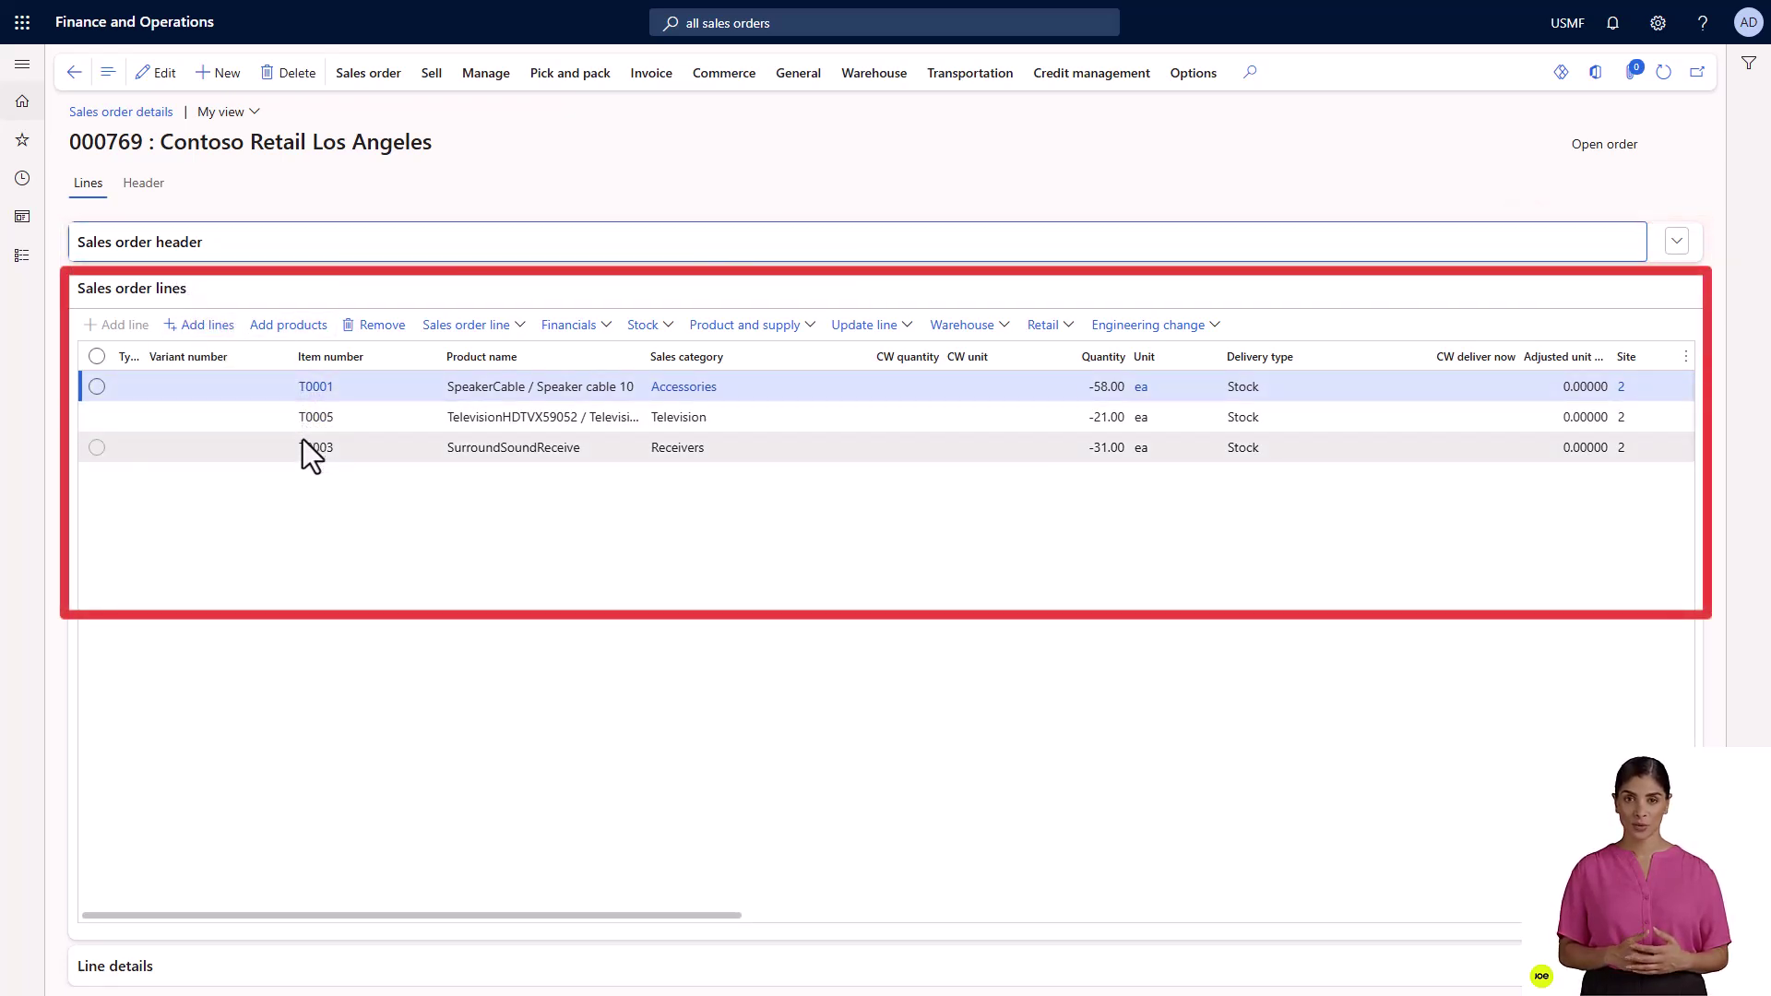
Expand Line details and switch between the television, surround sound and speaker cable order lines to view each line's details.
left_click(294, 965)
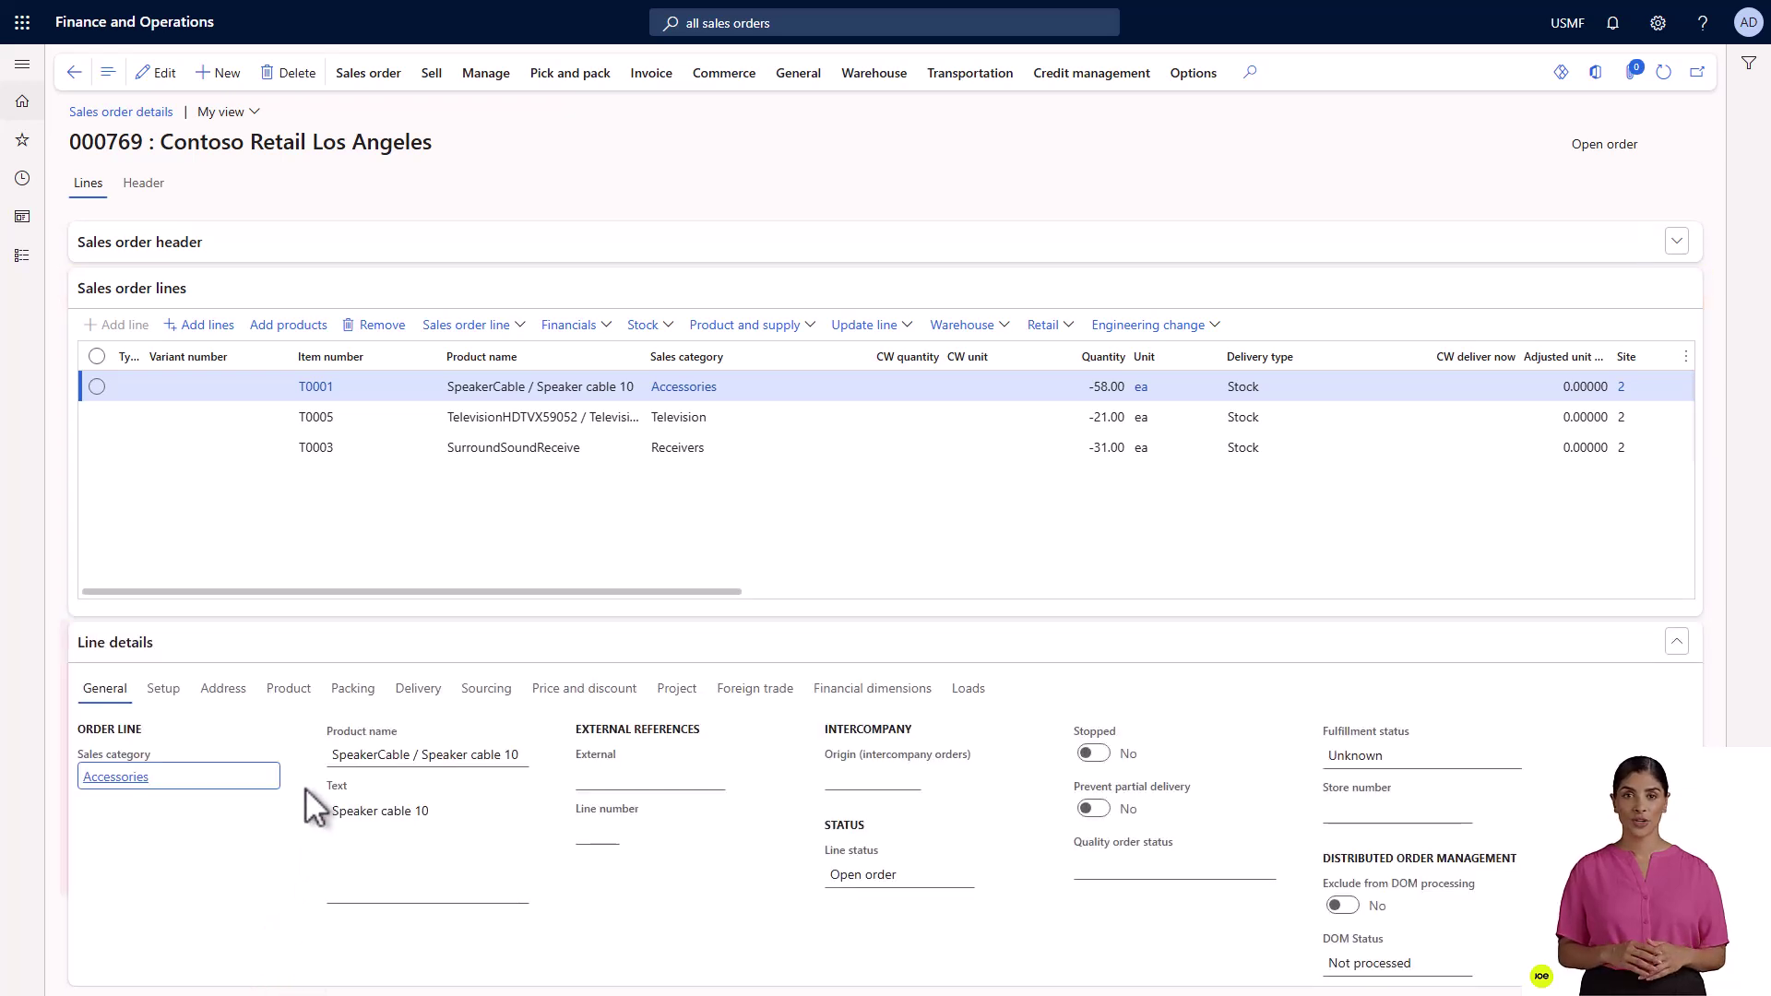
left_click(457, 418)
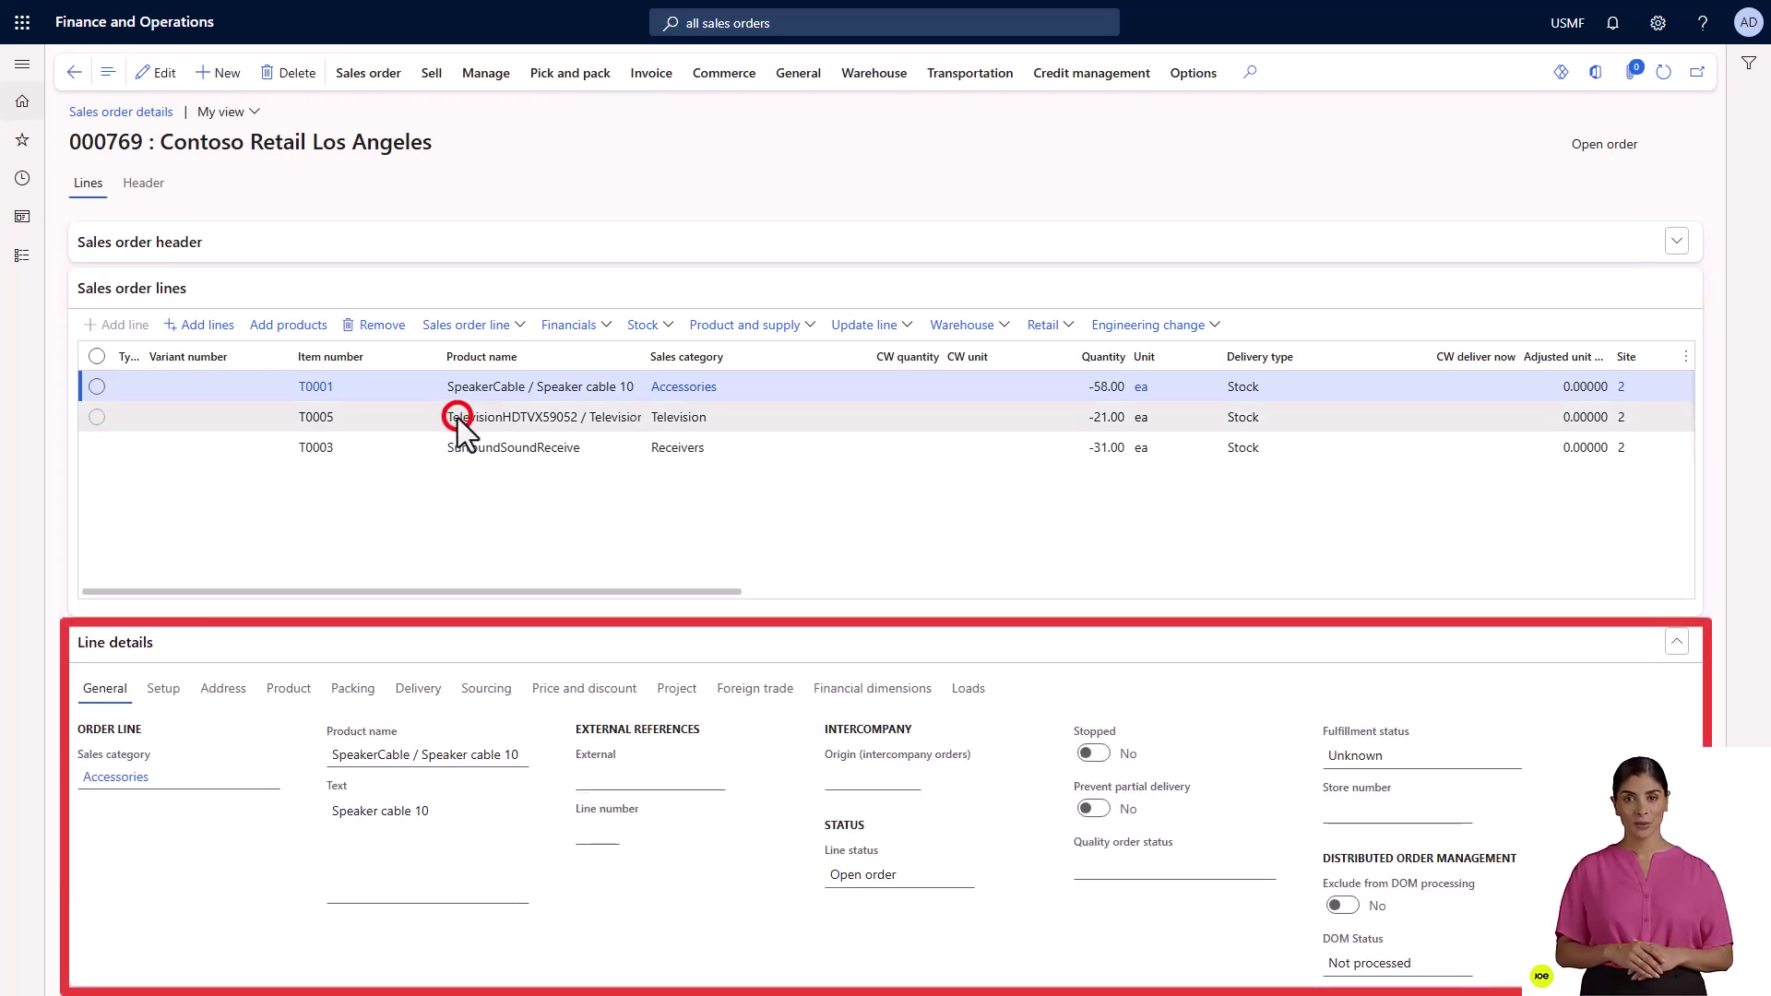
left_click(462, 449)
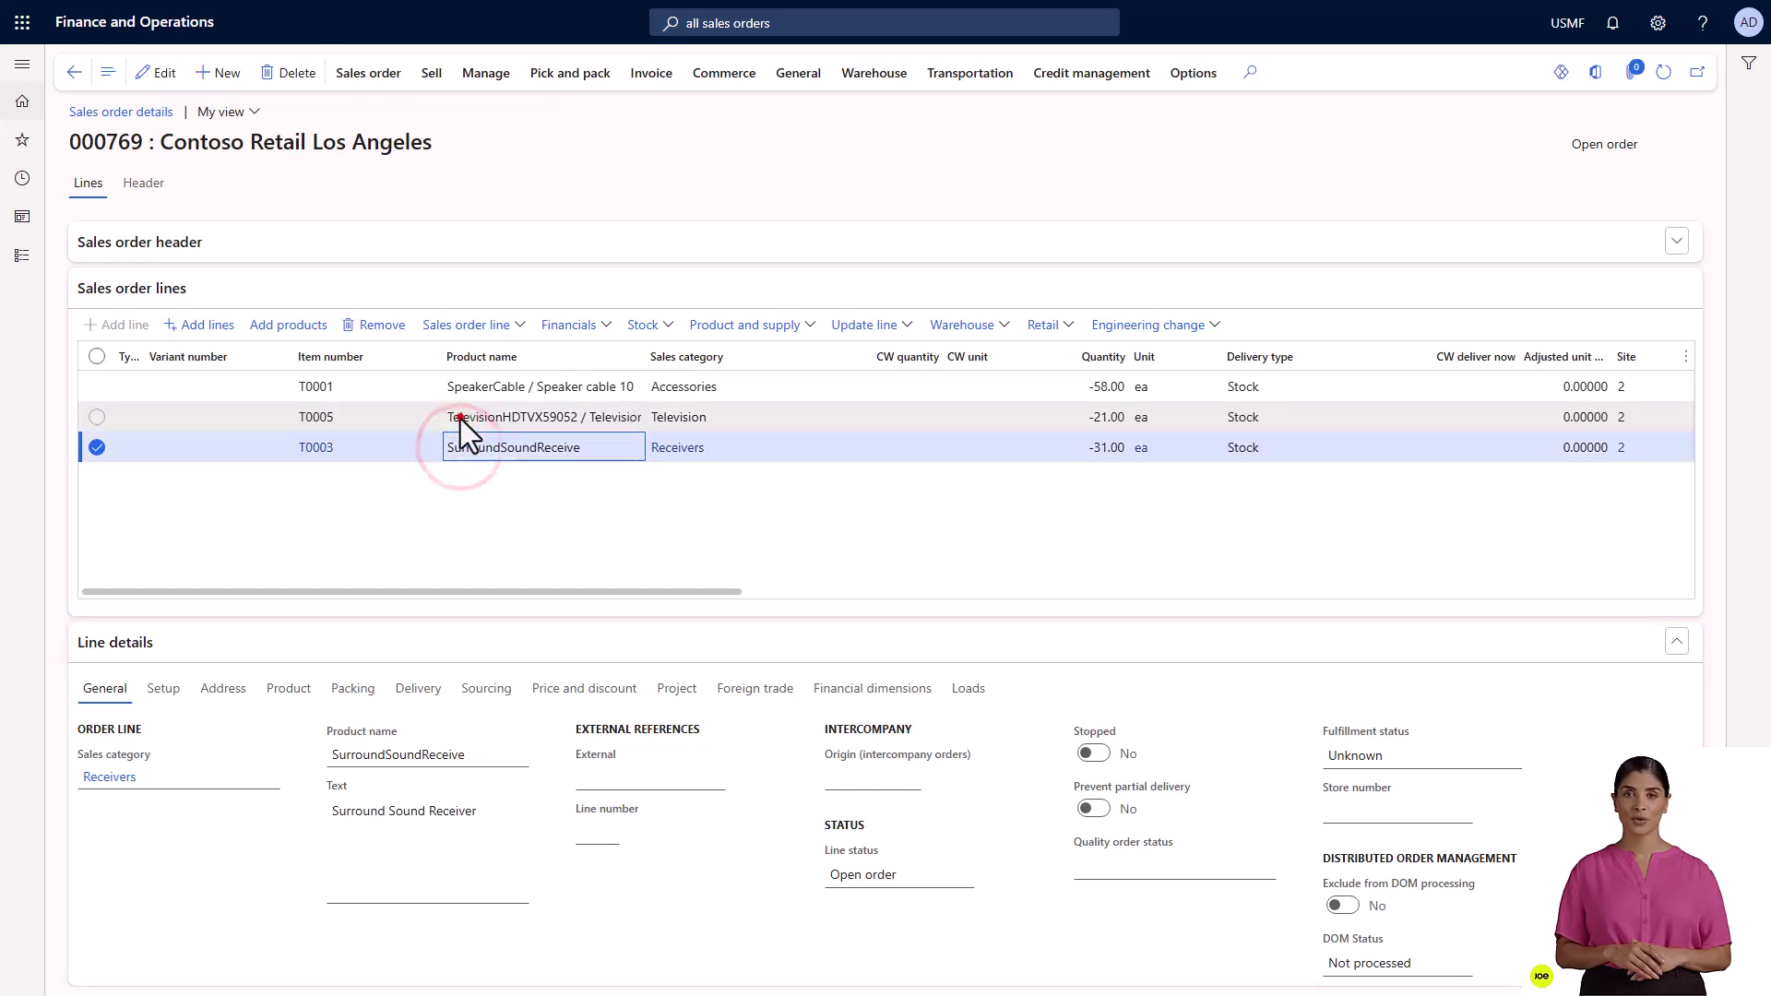
left_click(462, 418)
left_click(462, 382)
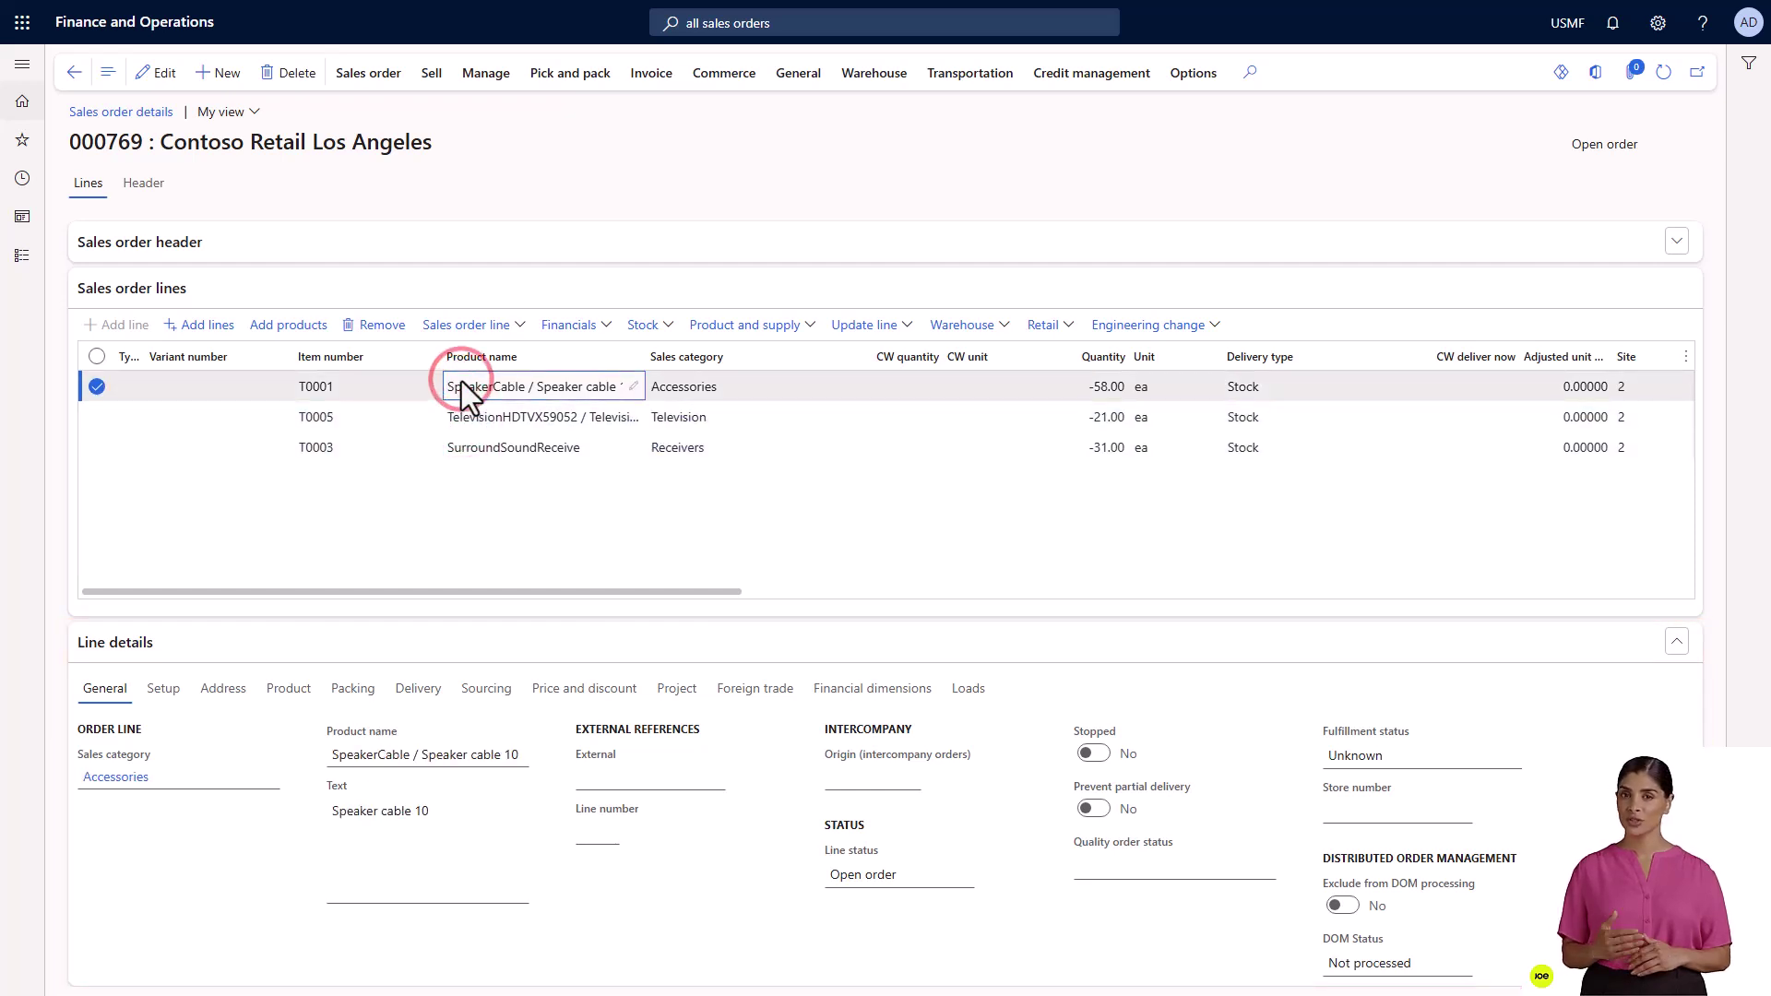
left_click(458, 417)
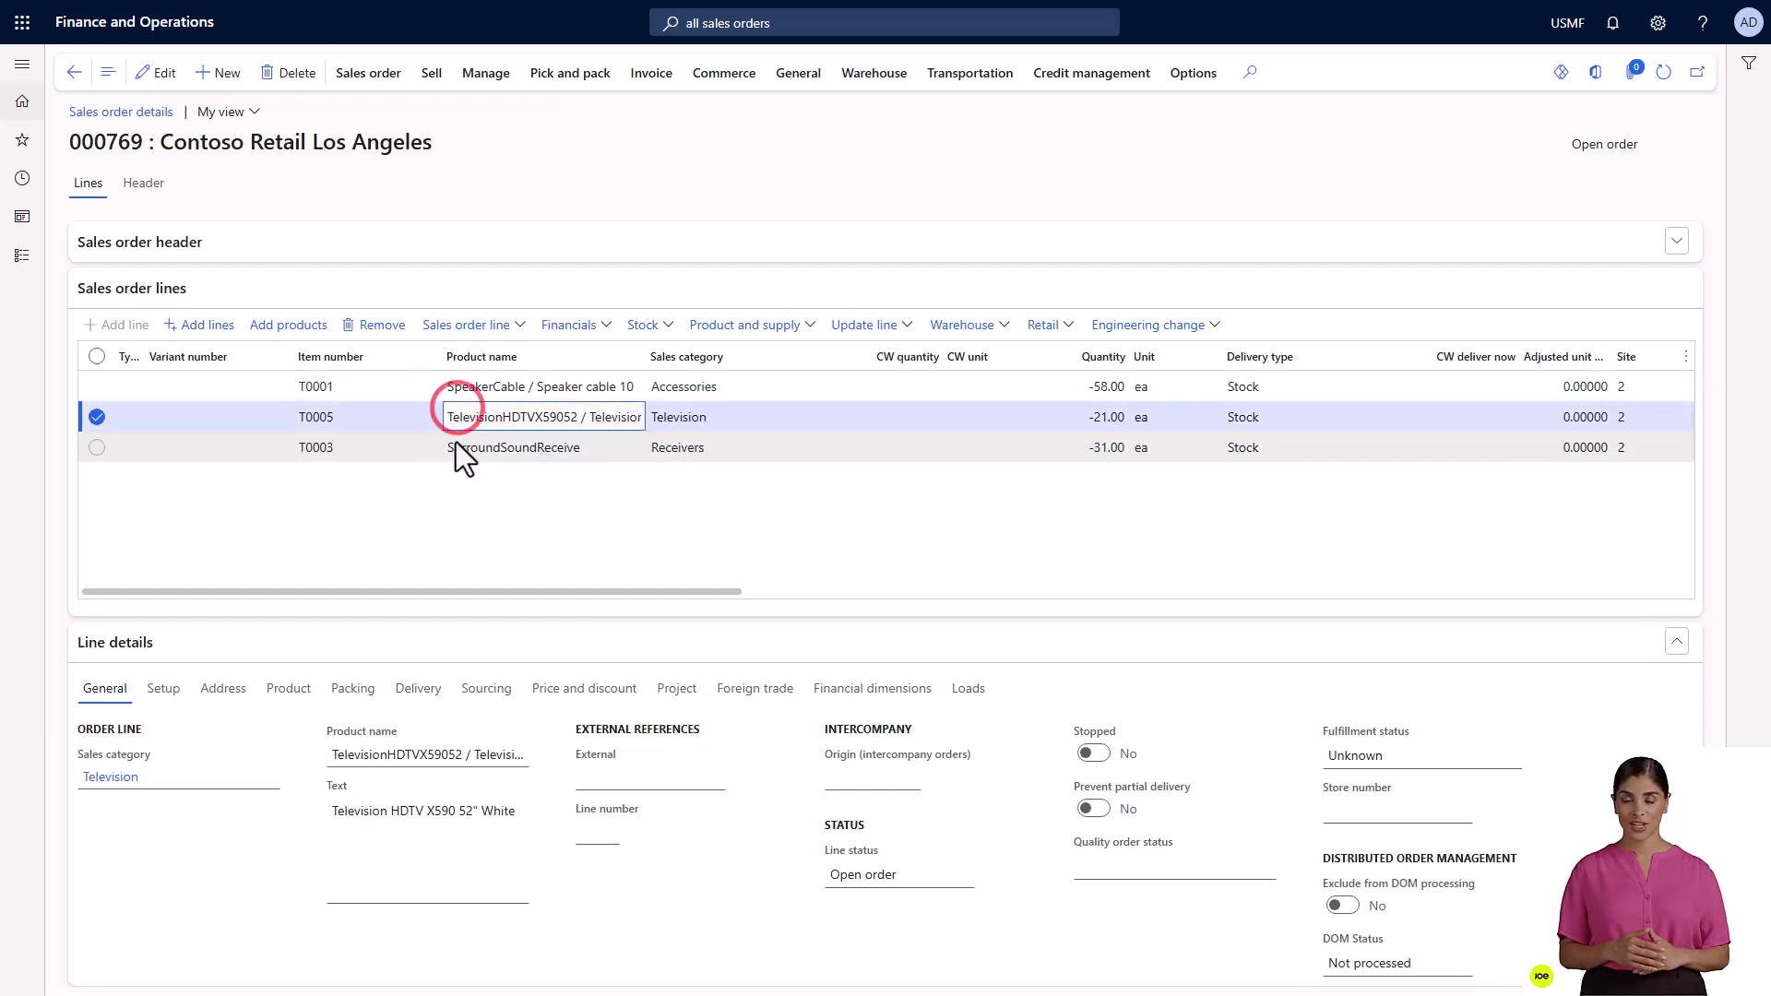
left_click(458, 447)
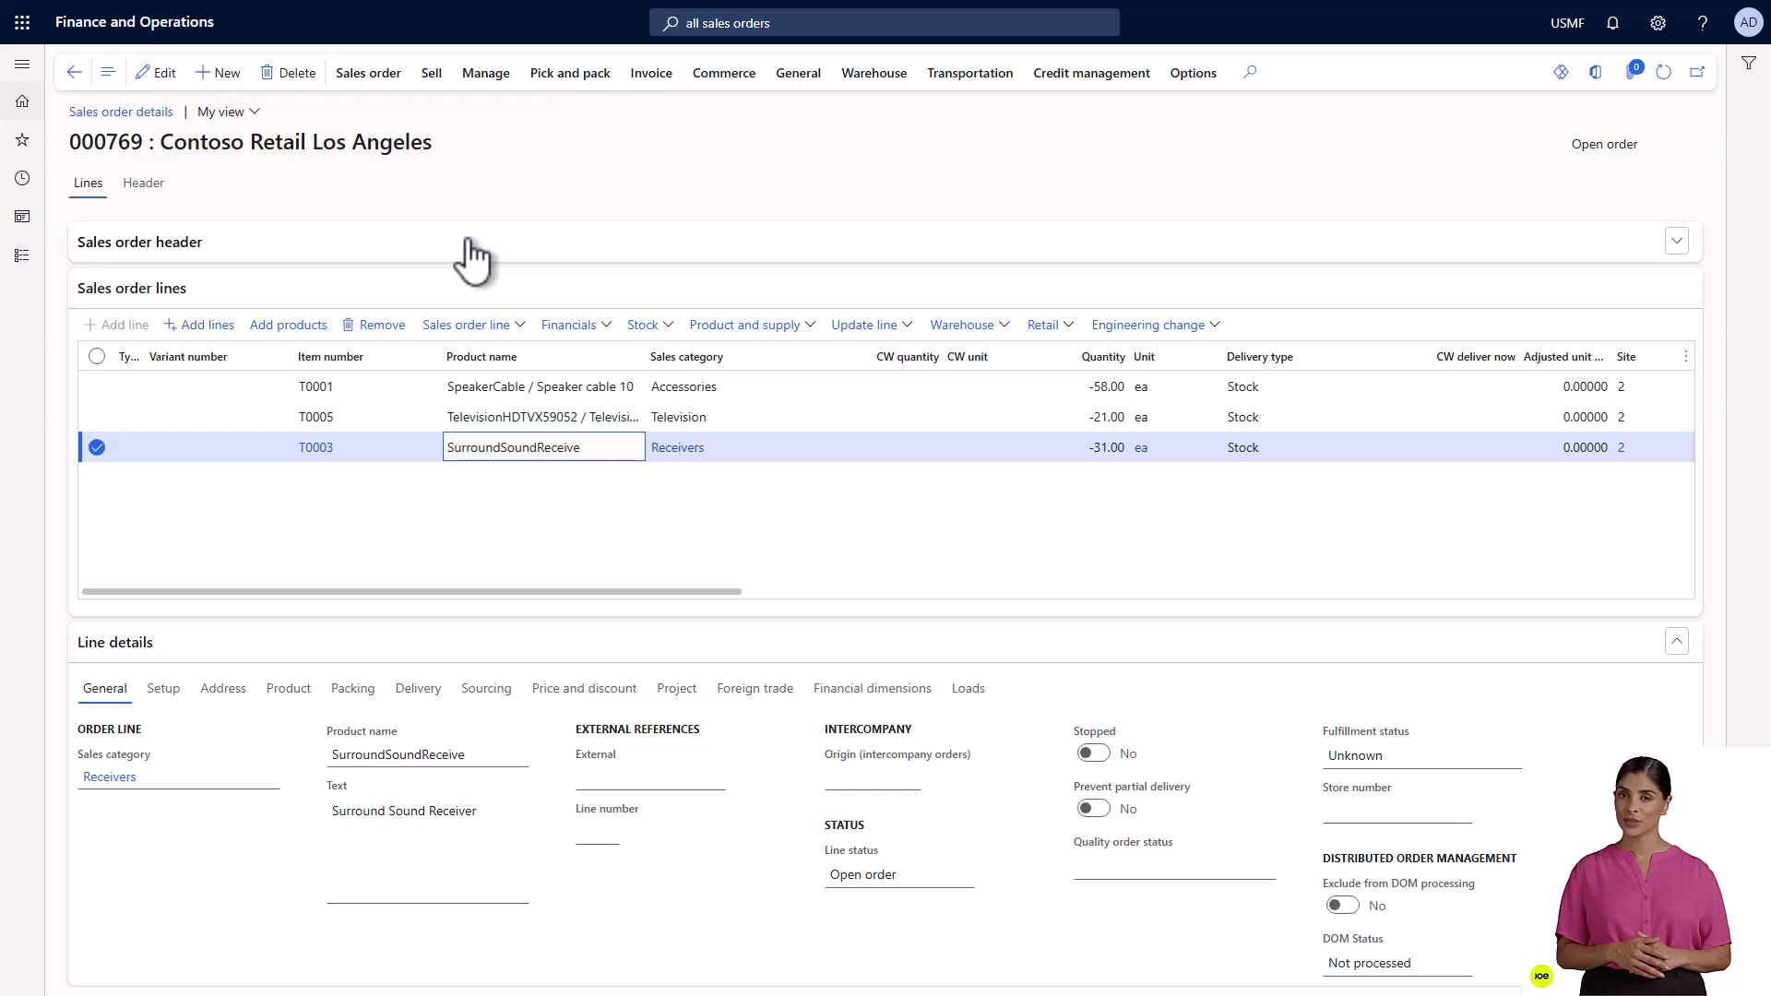
Collapse the Line details section and expand the Sales order header section again.
left_click(470, 652)
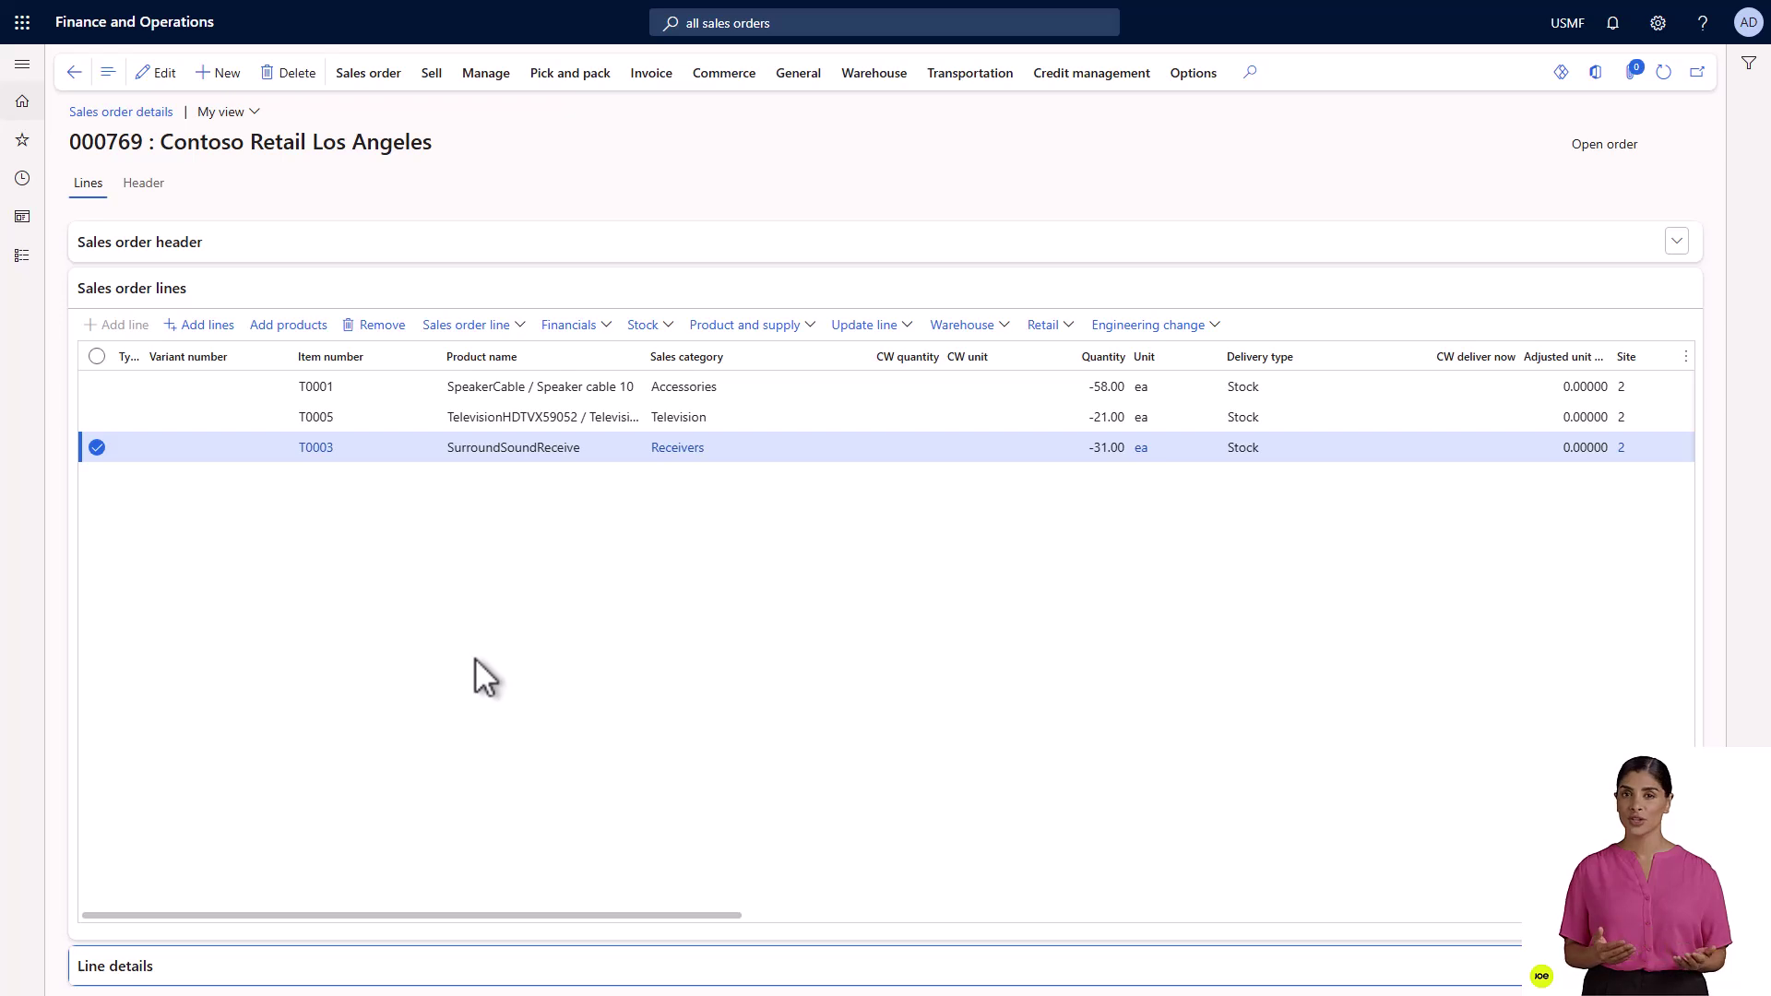
left_click(524, 244)
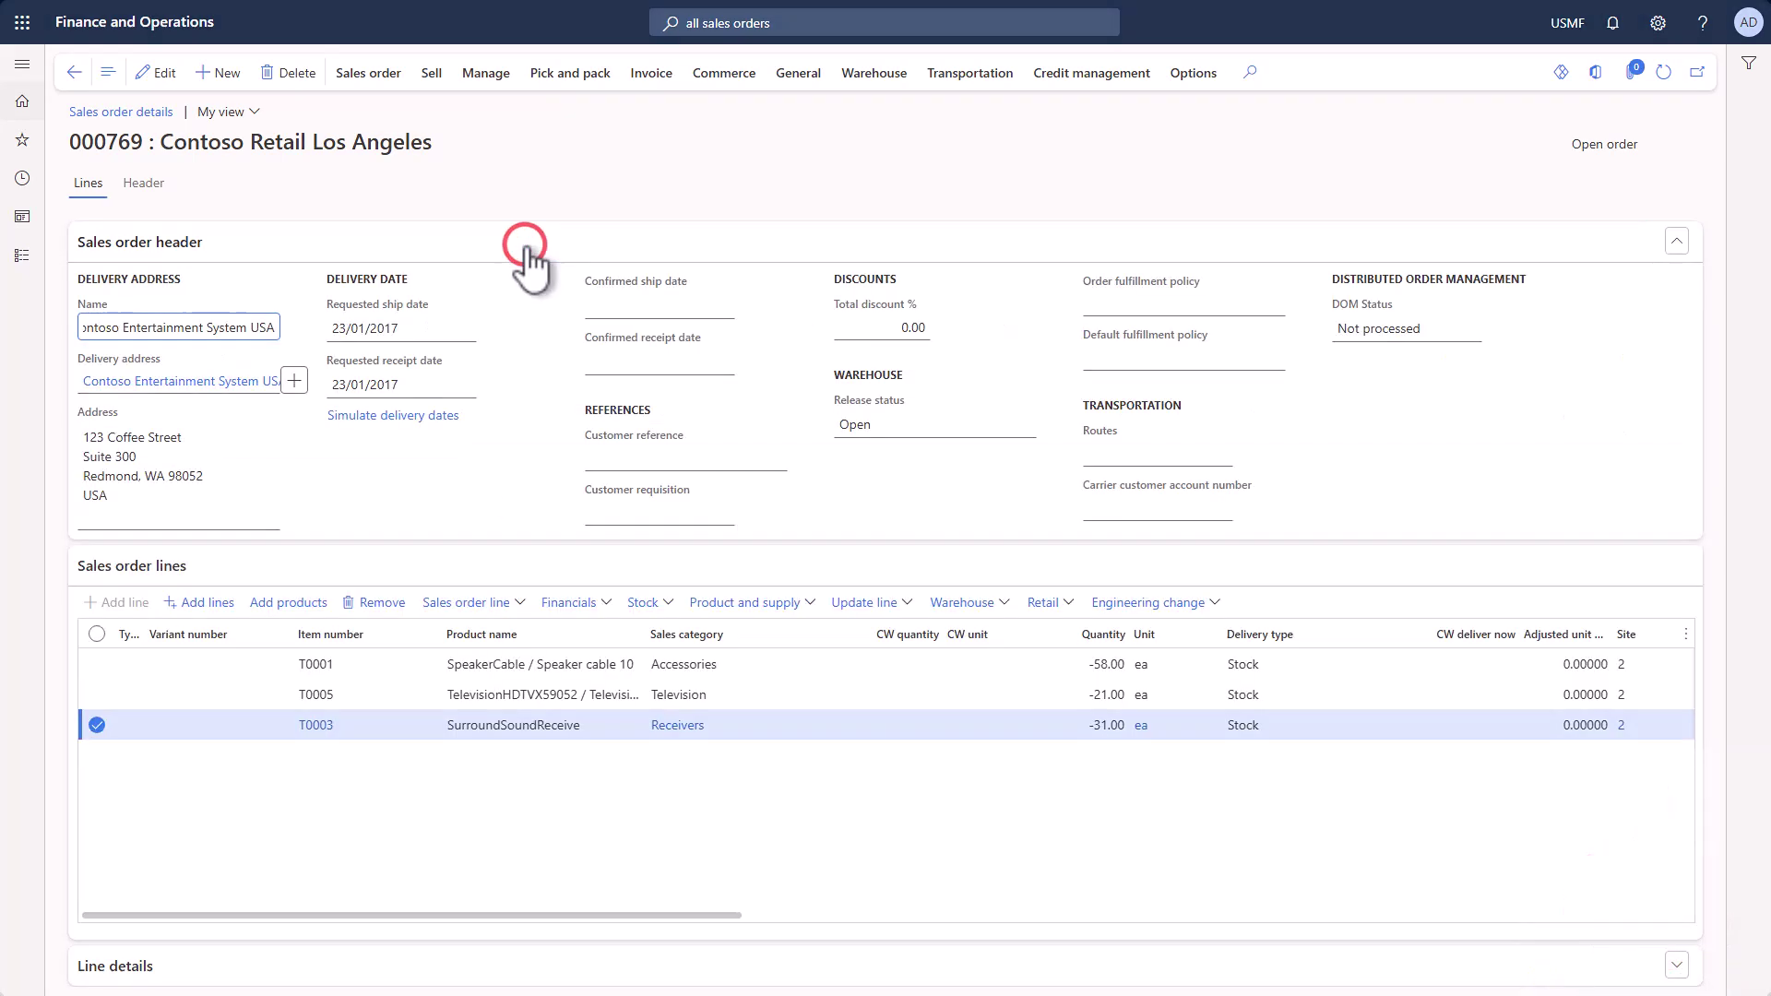